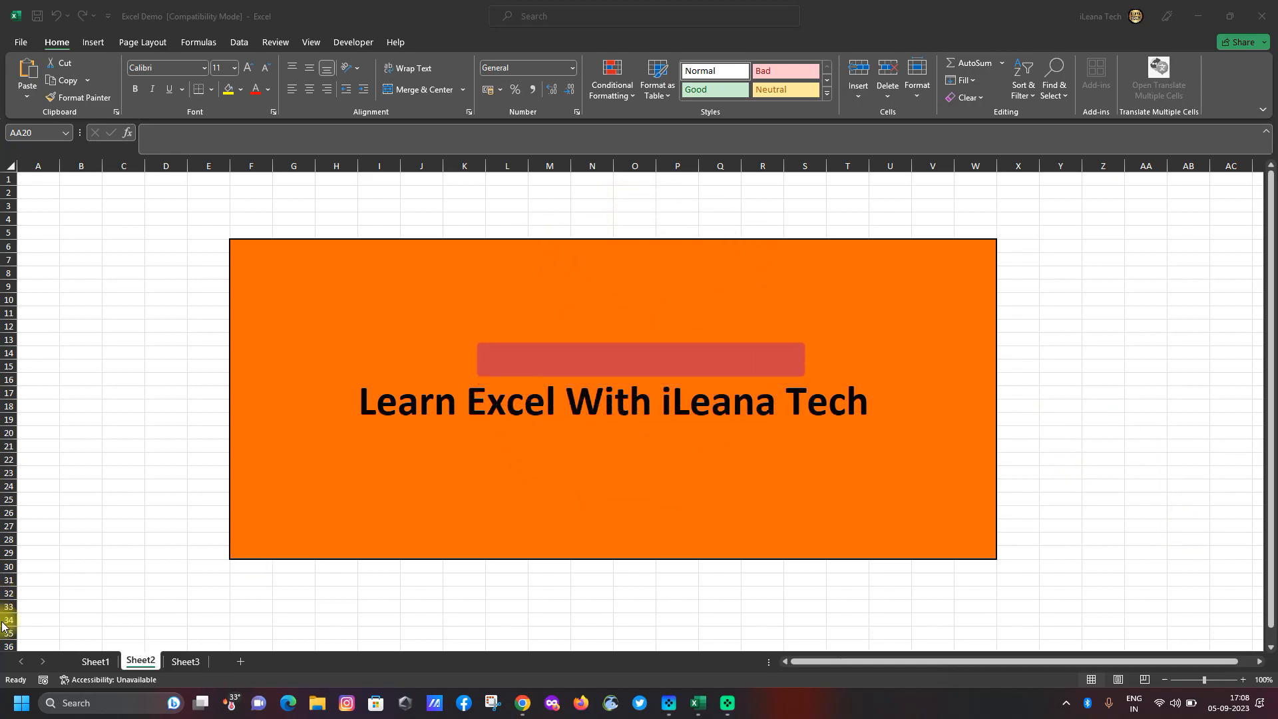
- On Sheet1, set up a Greater Than highlight rule with threshold 85 for the subject marks in C1:G11
{"action": "left_click", "coordinate": [95, 660]}
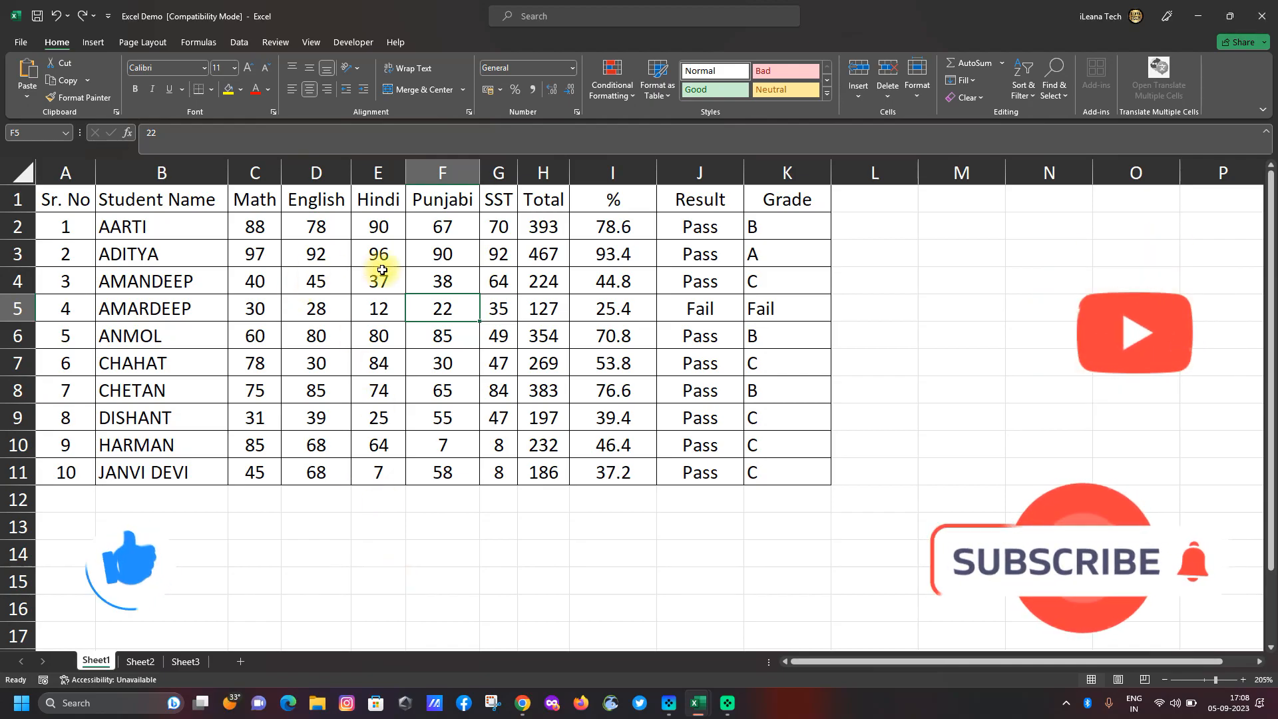
{"action": "left_click", "coordinate": [551, 174]}
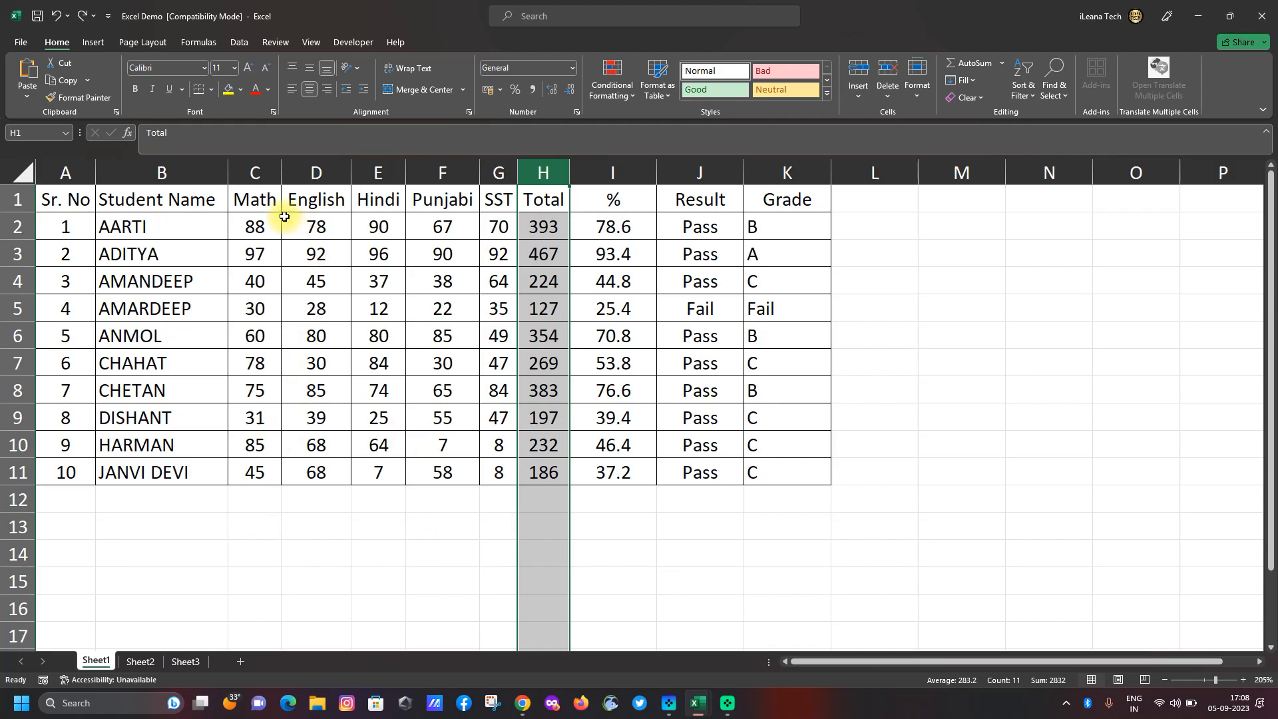
{"action": "left_click_drag", "start_coordinate": [265, 205], "coordinate": [508, 473]}
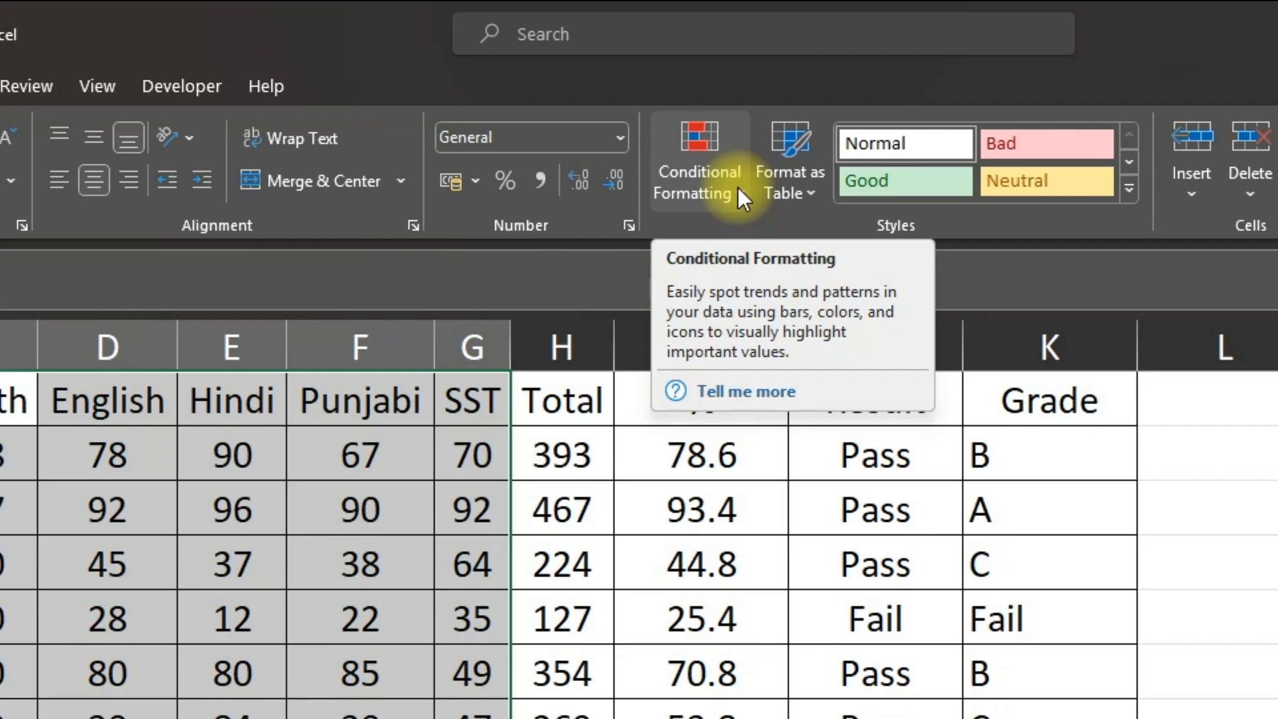
{"action": "left_click", "coordinate": [727, 189]}
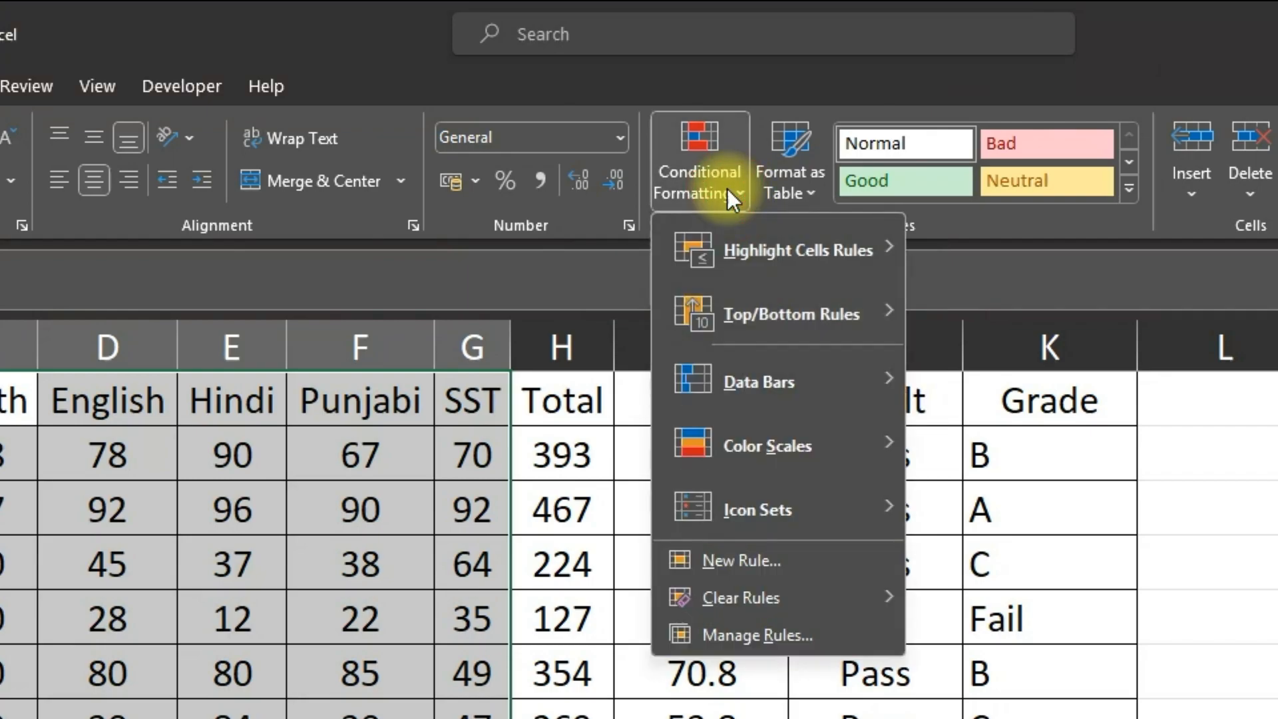
{"action": "mouse_move", "coordinate": [731, 261]}
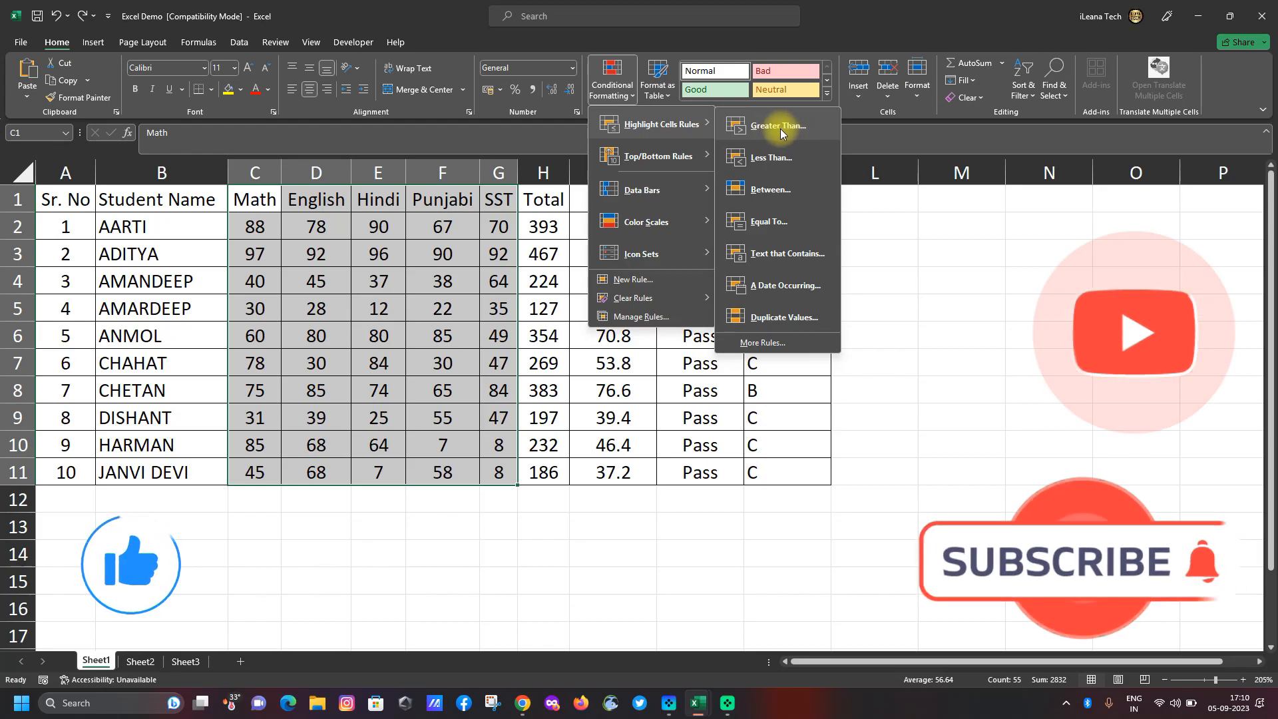
{"action": "left_click", "coordinate": [777, 132]}
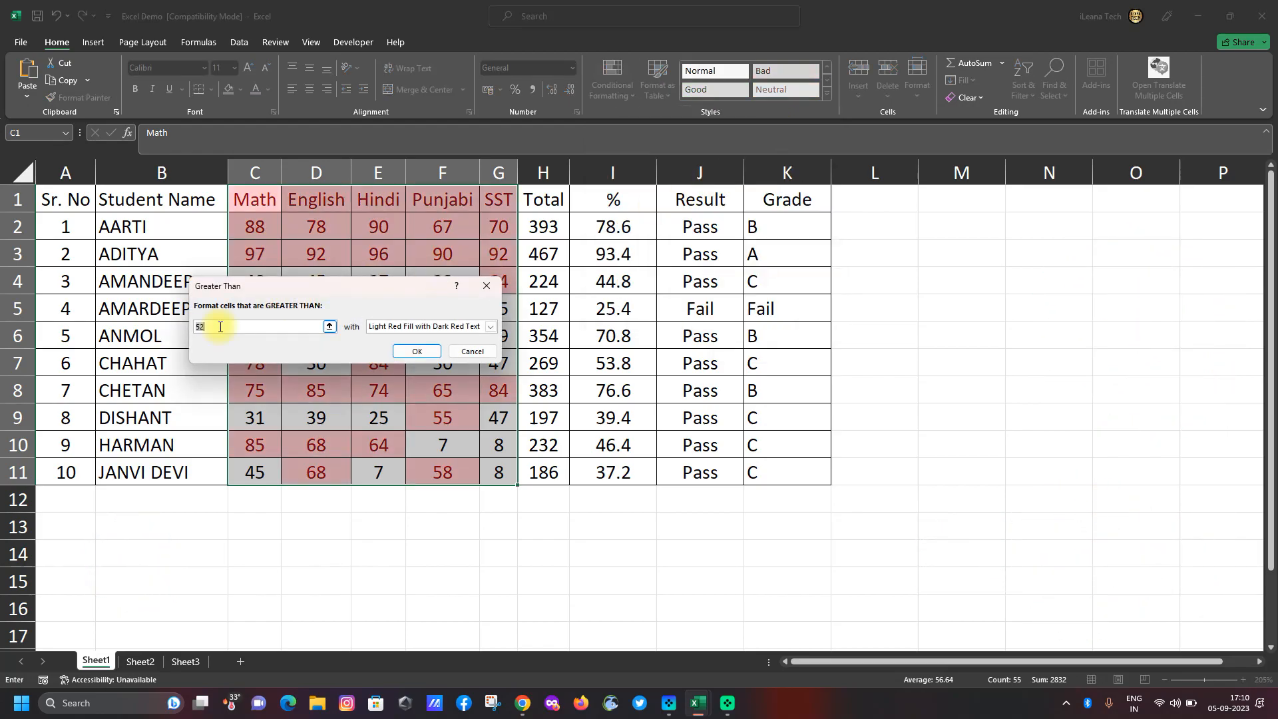
{"action": "key", "text": "BackSpace"}
{"action": "type", "text": "85"}
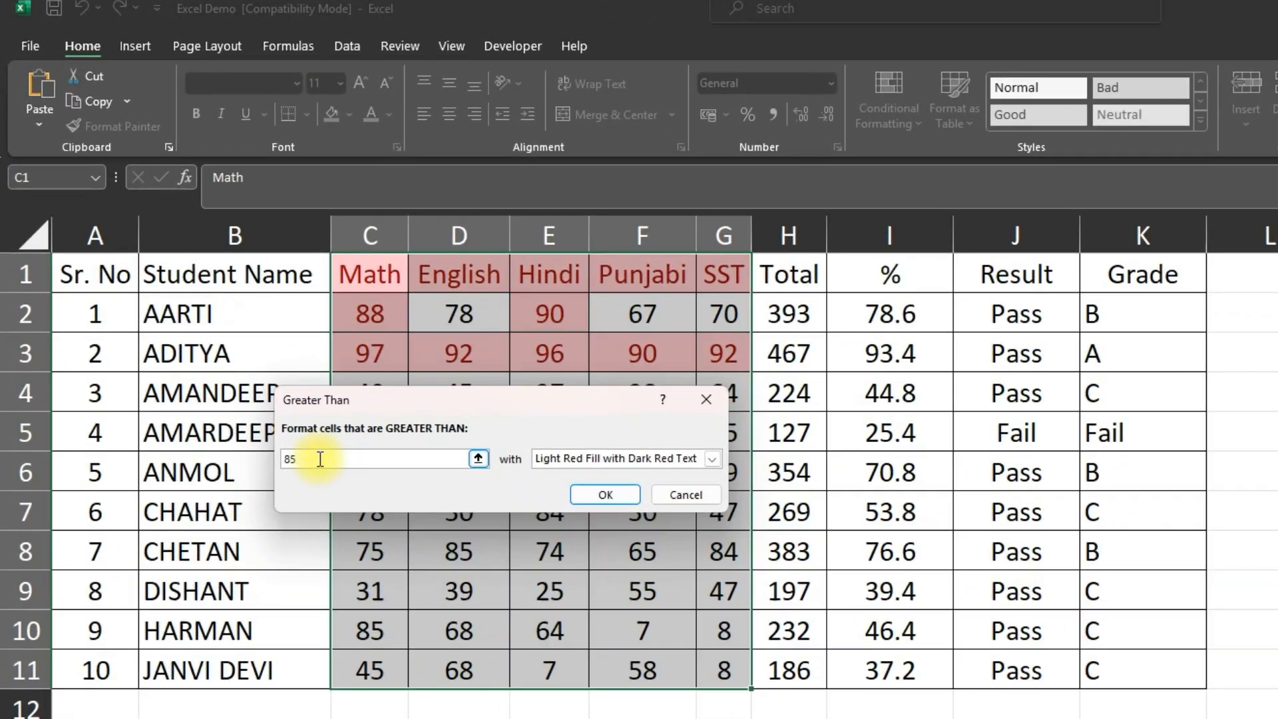
- Set the Greater Than rule's format to Green Fill with Dark Green Text and apply it
{"action": "left_click", "coordinate": [639, 462]}
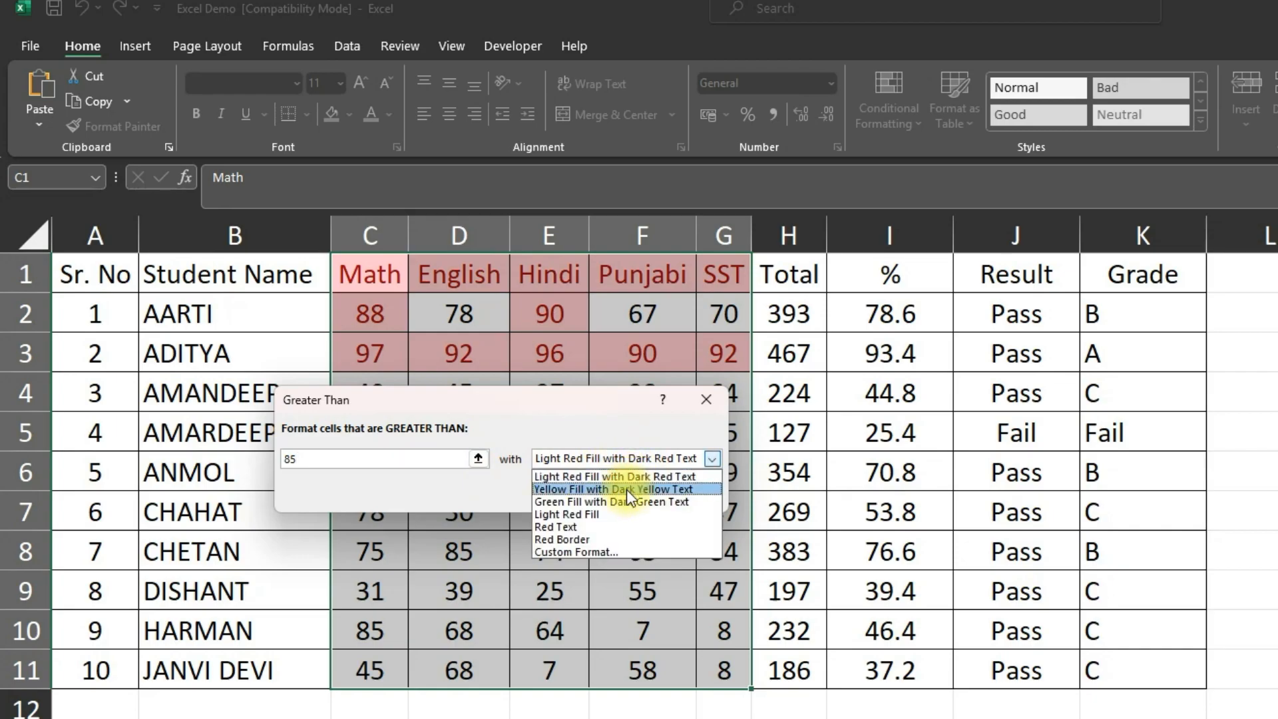
{"action": "left_click", "coordinate": [626, 491]}
{"action": "left_click", "coordinate": [624, 458]}
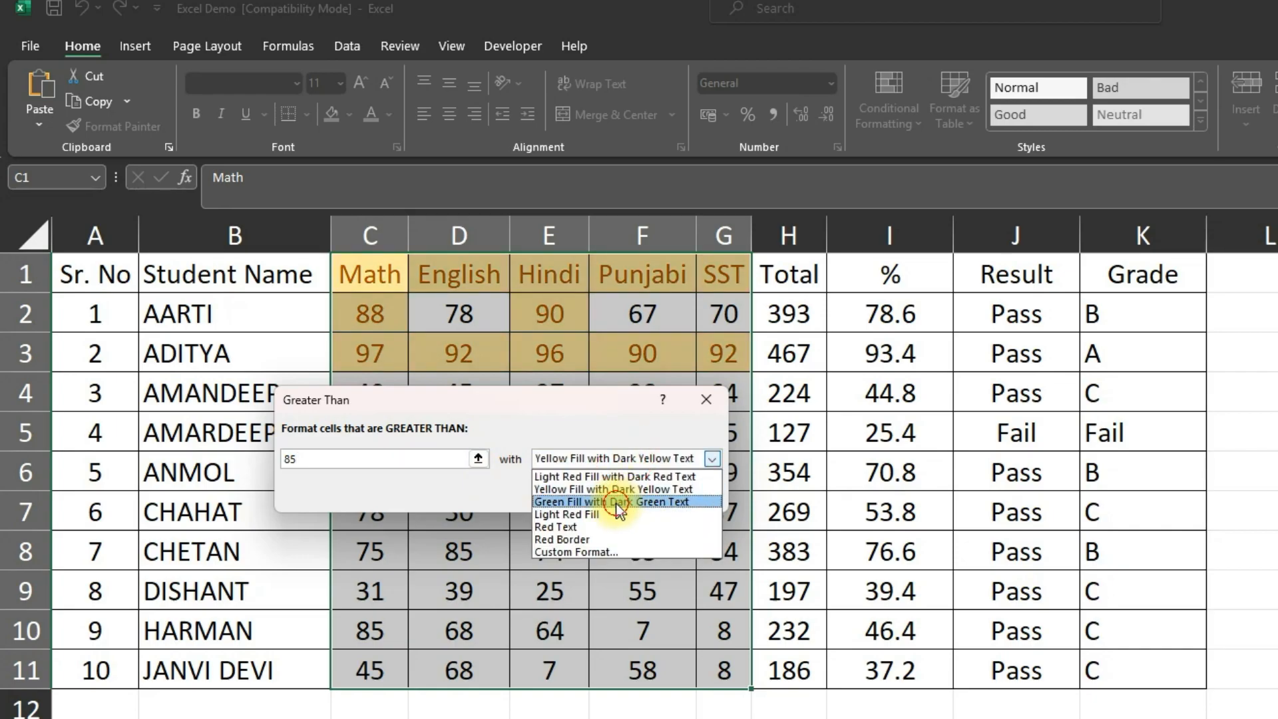
{"action": "left_click", "coordinate": [616, 502]}
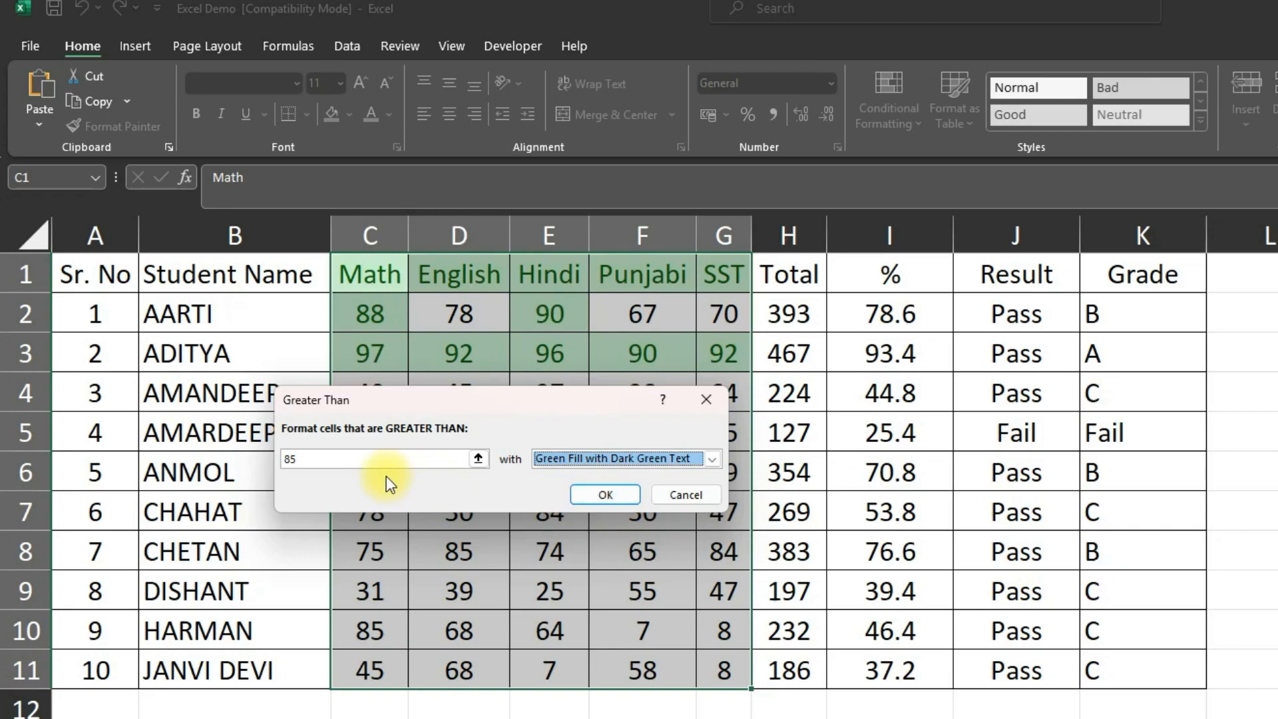
{"action": "left_click", "coordinate": [606, 496]}
{"action": "left_click", "coordinate": [608, 498]}
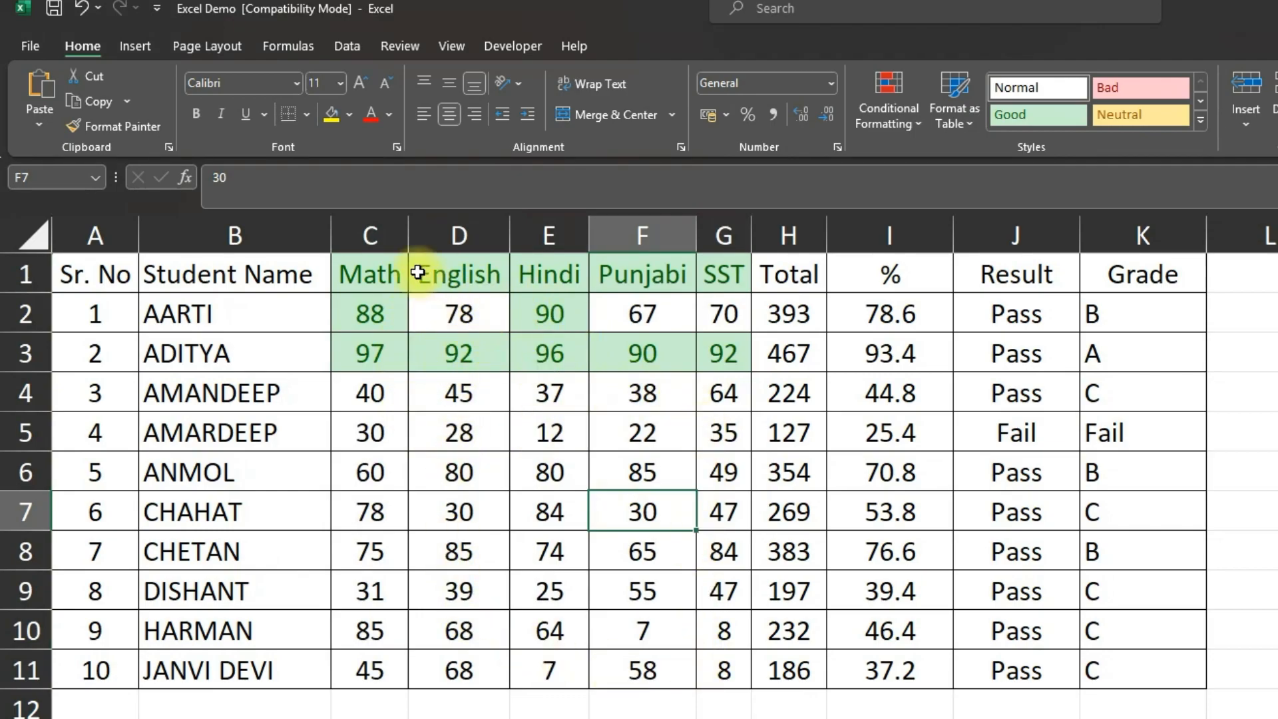
- Highlight subject marks in C1:G11 that are less than 33 with Light Red Fill with Dark Red Text
{"action": "left_click_drag", "start_coordinate": [370, 276], "coordinate": [705, 679]}
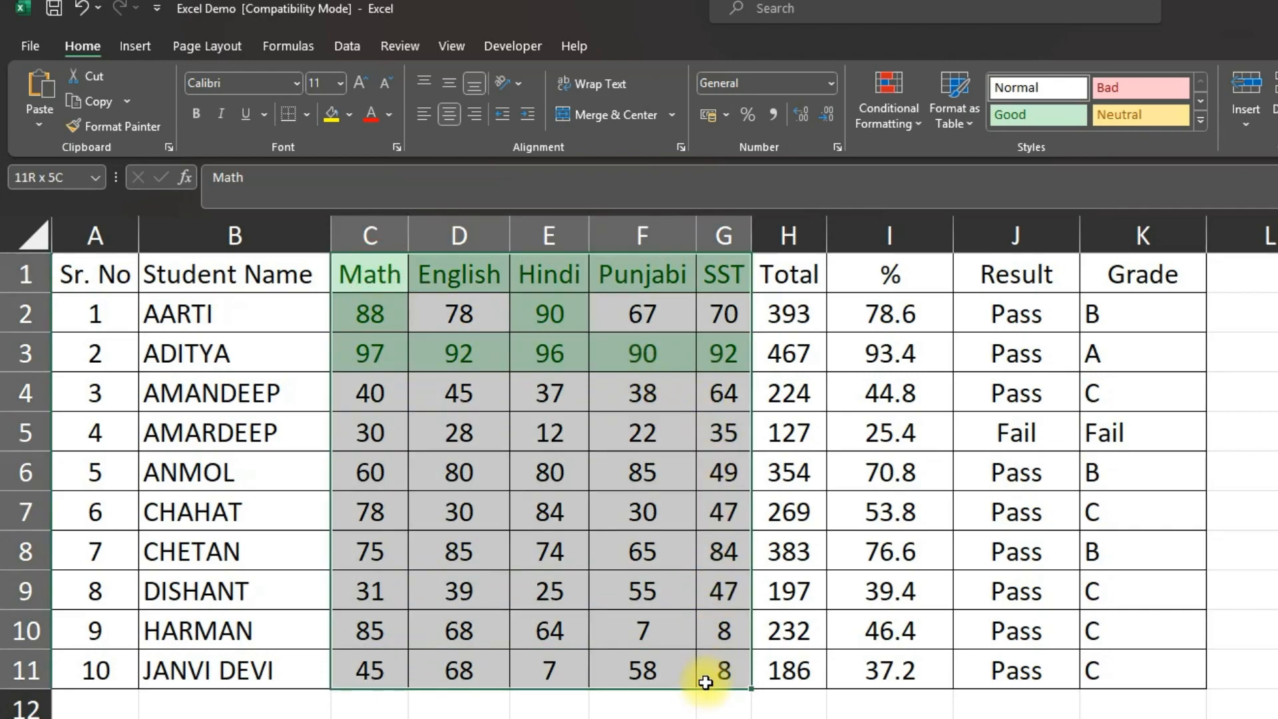
{"action": "left_click", "coordinate": [884, 117]}
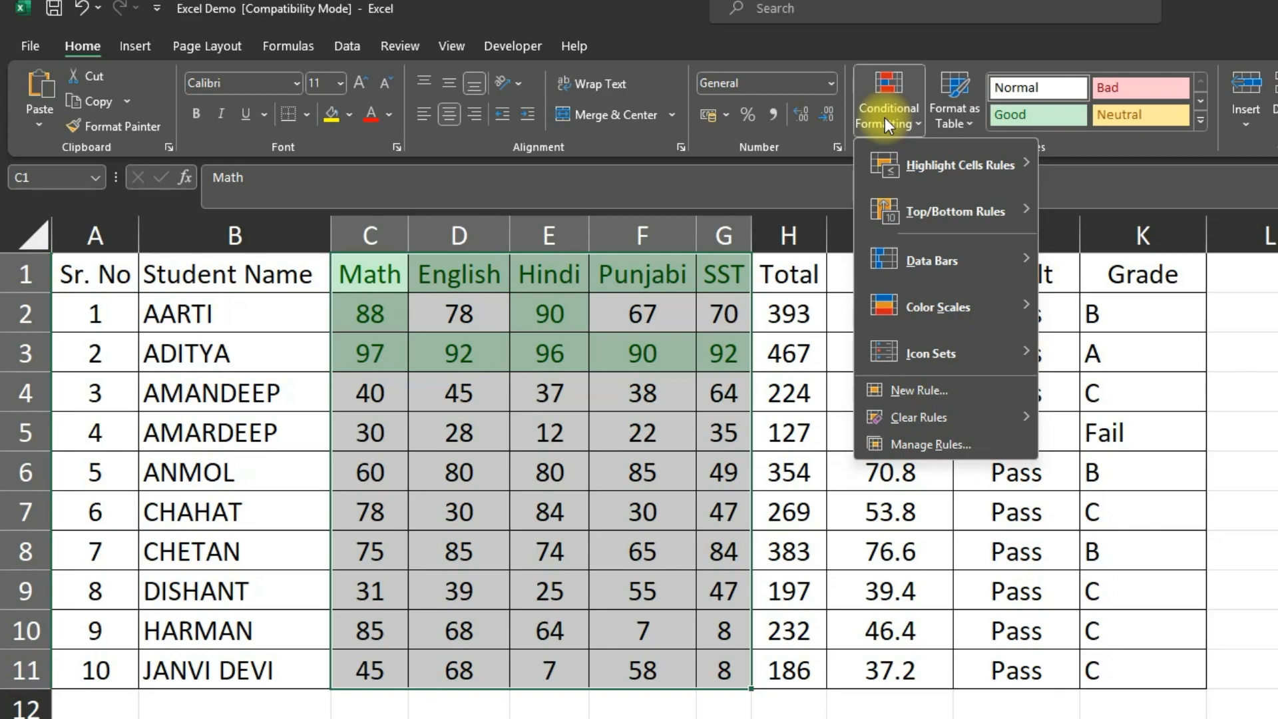
{"action": "mouse_move", "coordinate": [924, 170]}
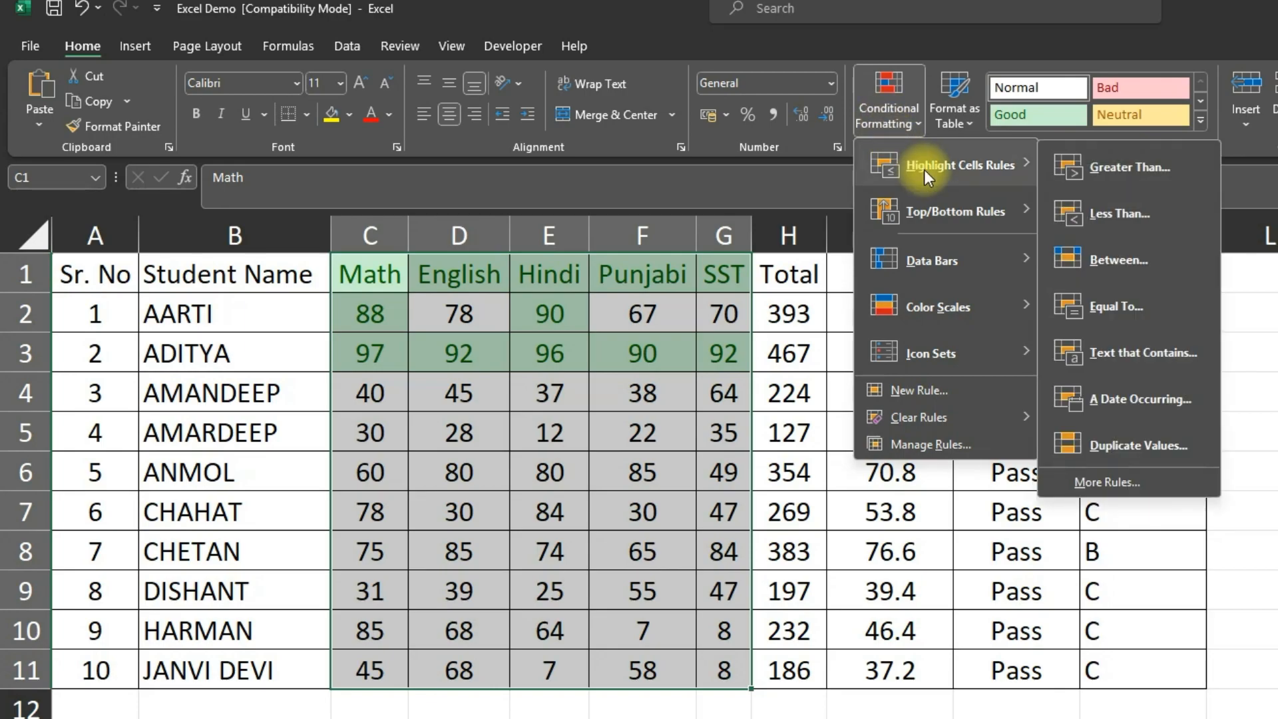
{"action": "left_click", "coordinate": [1109, 218]}
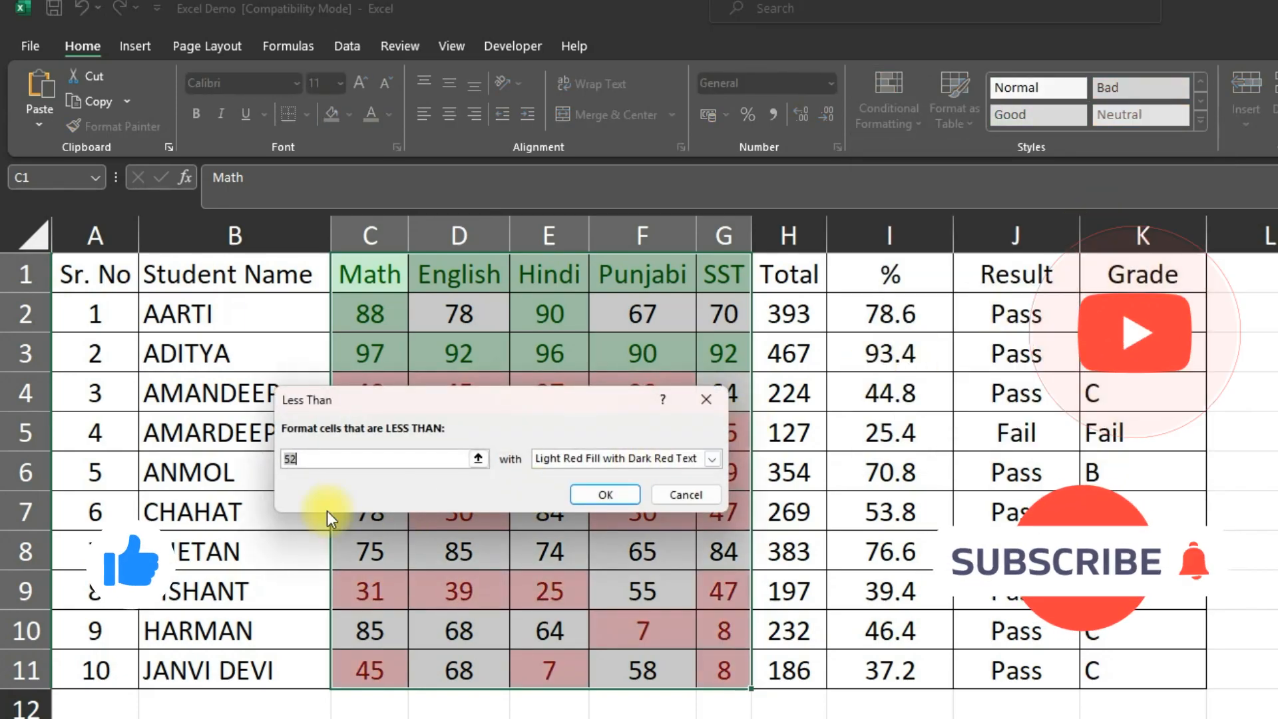
{"action": "type", "text": "33"}
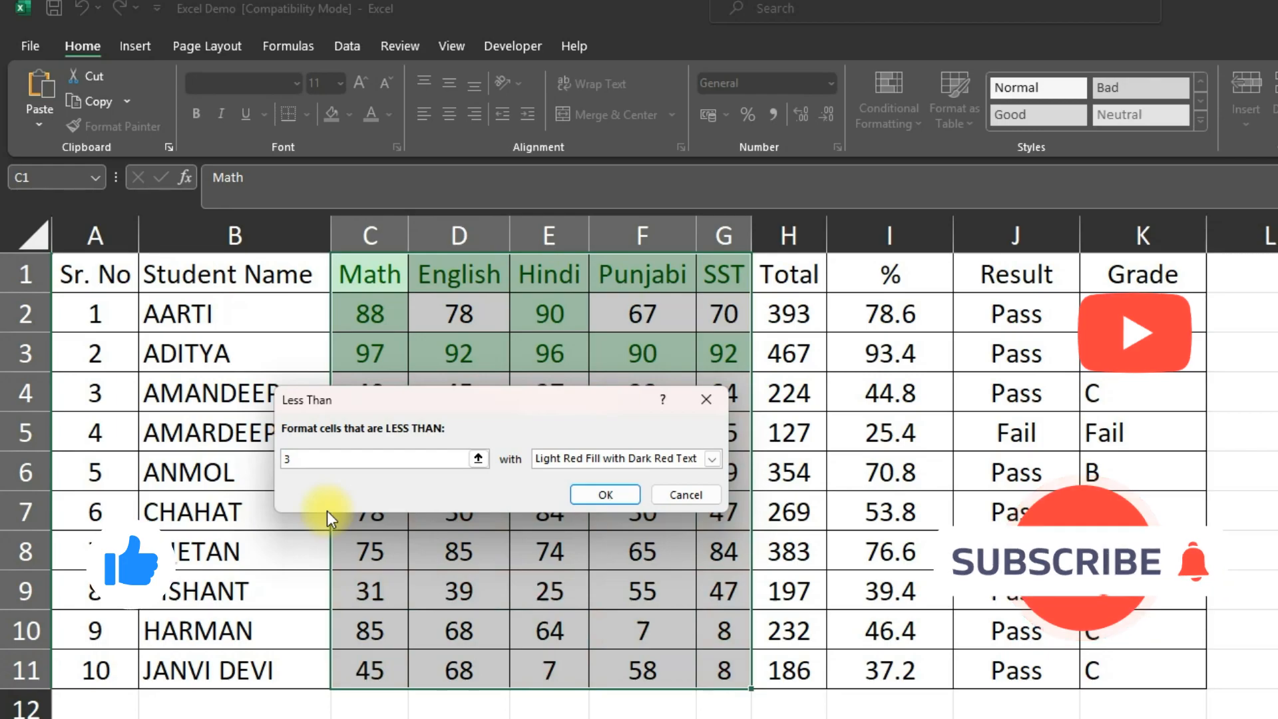
{"action": "left_click", "coordinate": [613, 496]}
{"action": "left_click", "coordinate": [585, 467]}
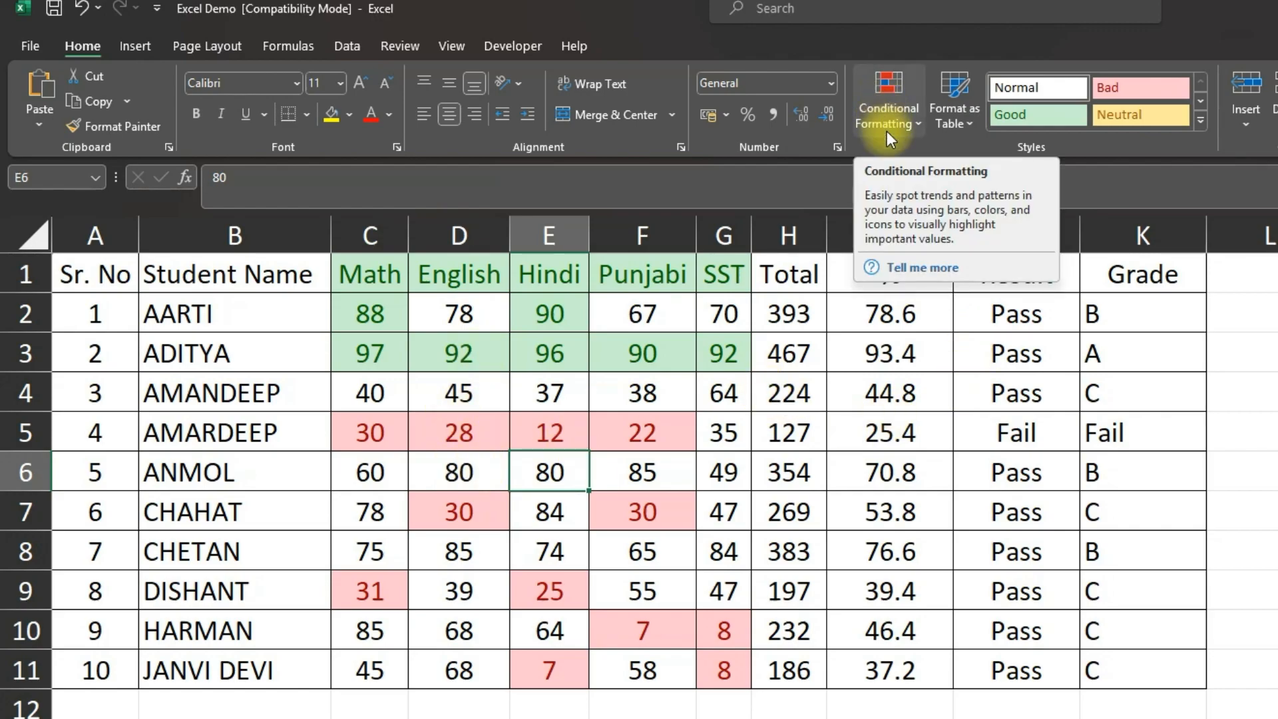
- Set up a Between highlight rule from 200 to 300 for the Total values in H2:H11
{"action": "left_click", "coordinate": [689, 426]}
{"action": "left_click_drag", "start_coordinate": [792, 309], "coordinate": [780, 668]}
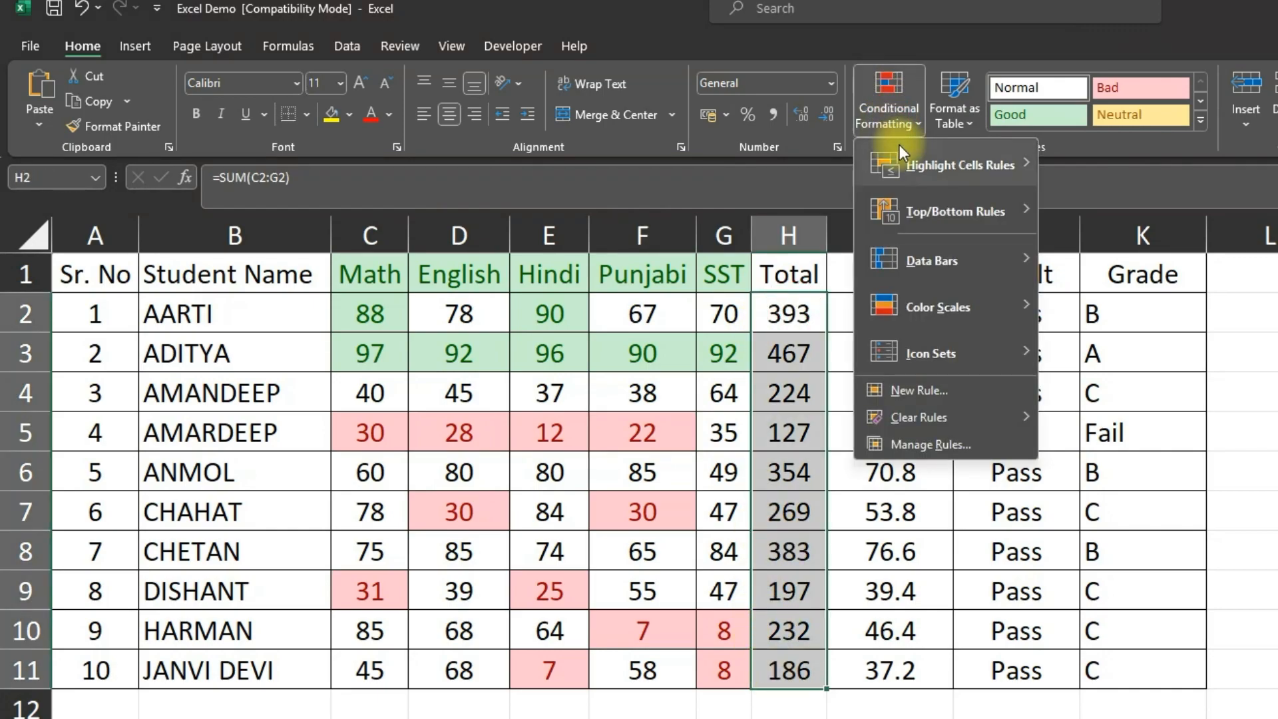
{"action": "mouse_move", "coordinate": [904, 157]}
{"action": "left_click", "coordinate": [1124, 259]}
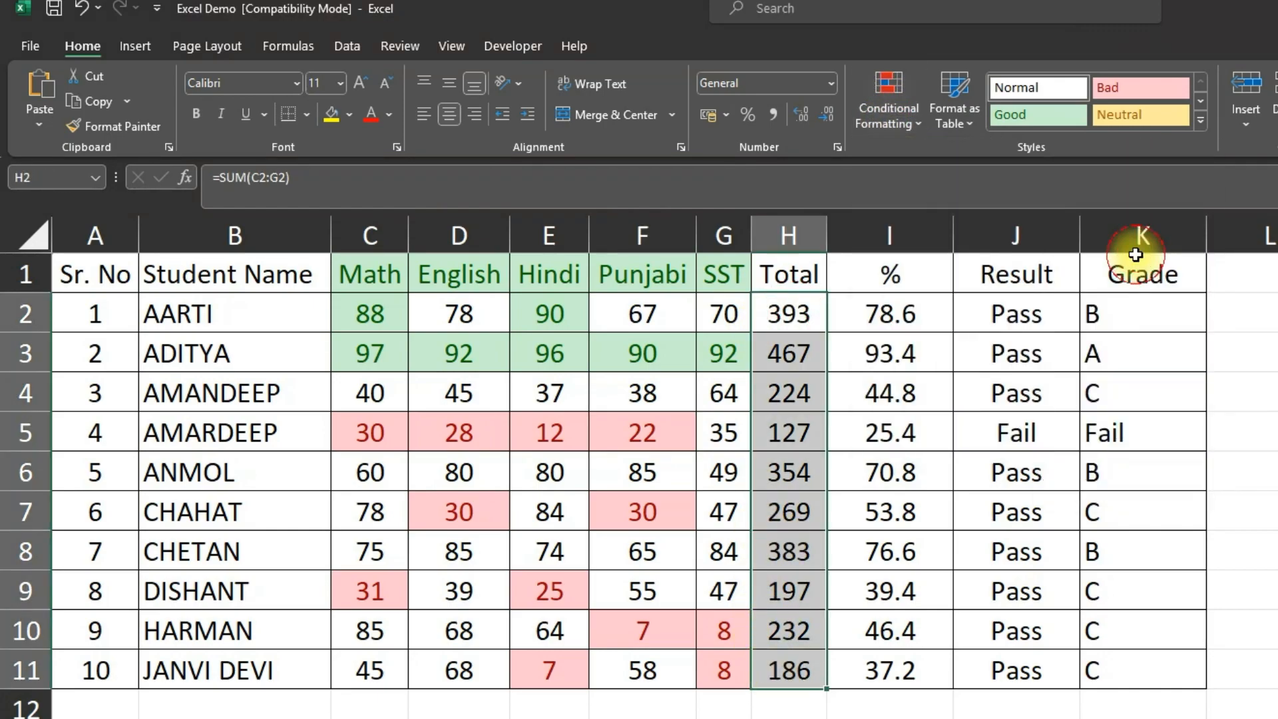
{"action": "type", "text": "200"}
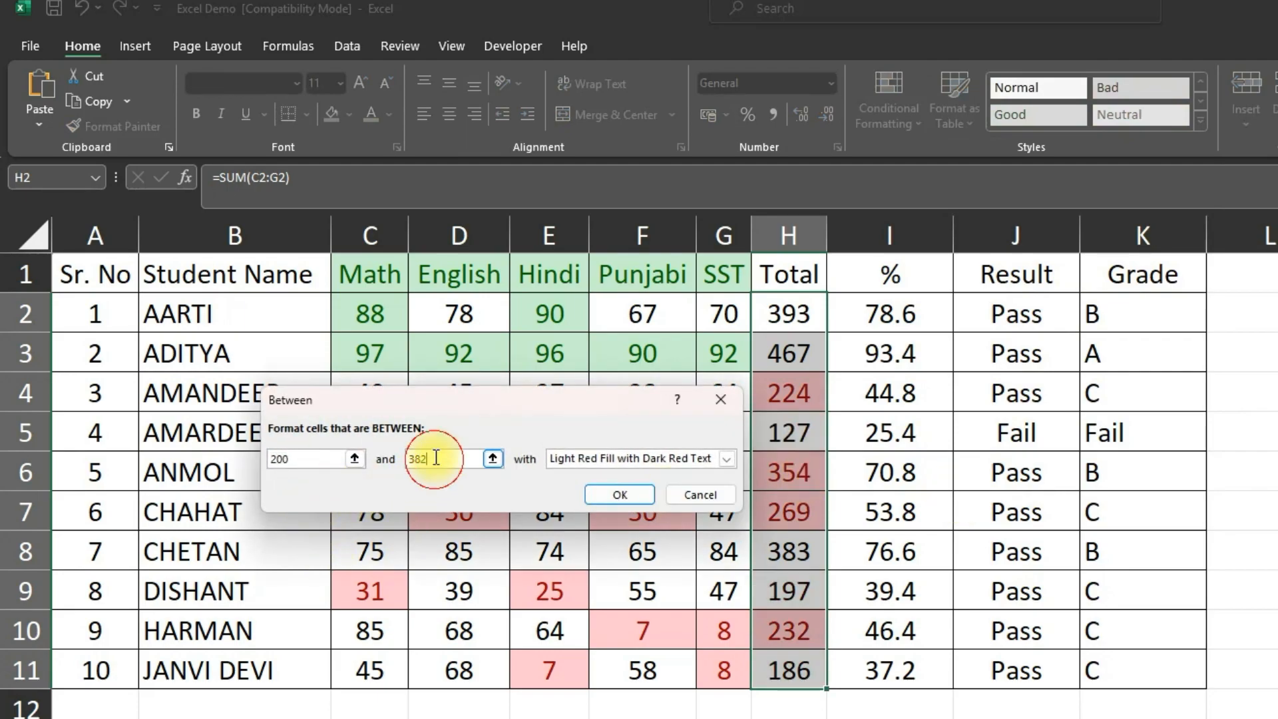
{"action": "type", "text": "30"}
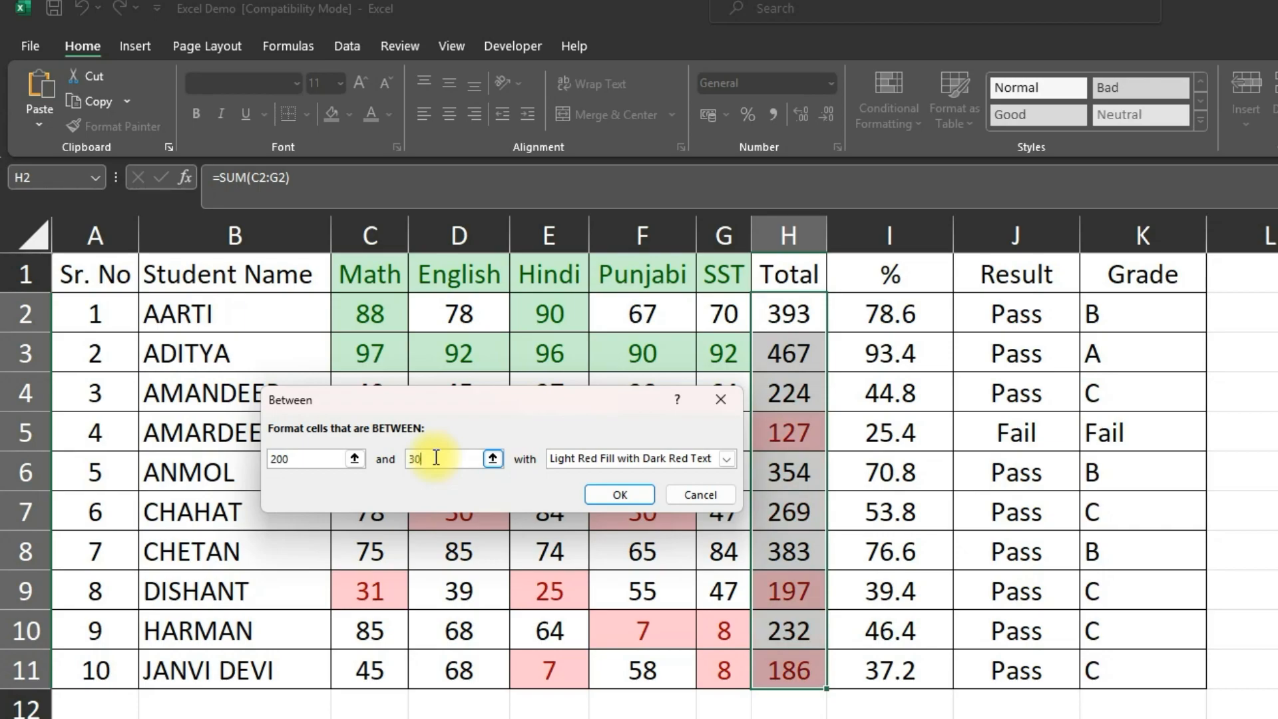
{"action": "type", "text": "0"}
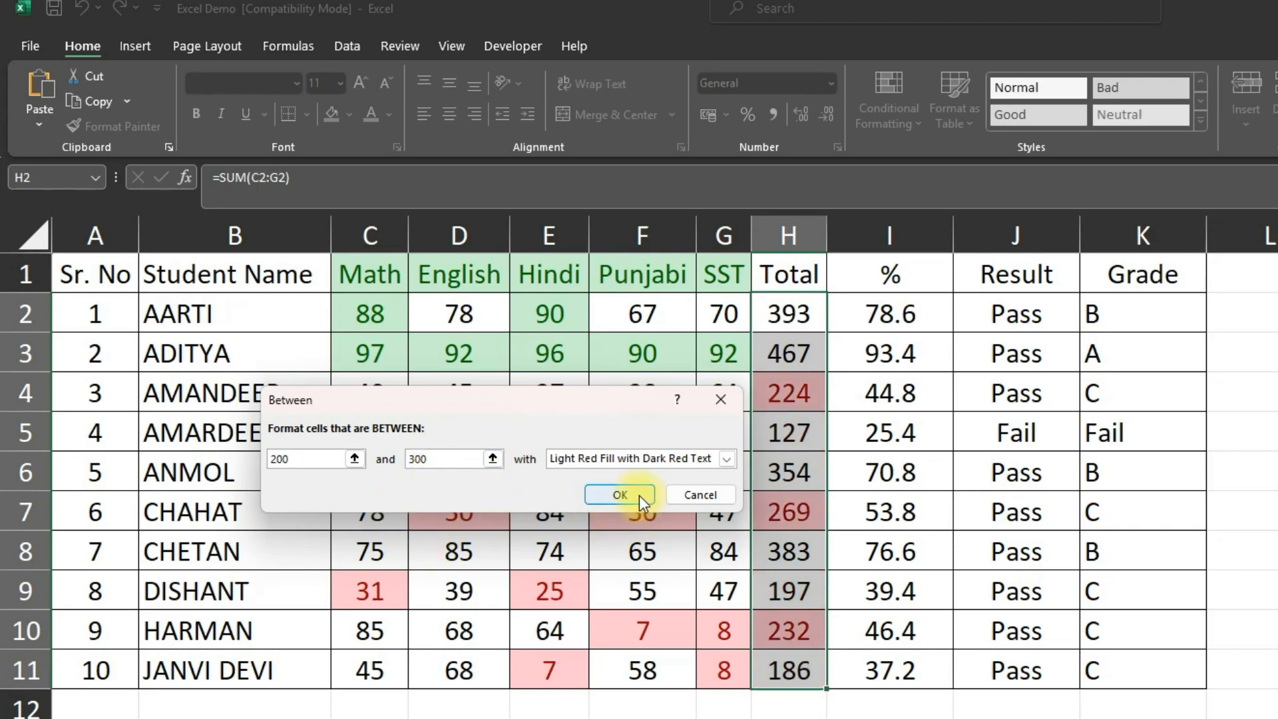
- Set the Between rule's format to Yellow Fill with Dark Yellow Text and apply it
{"action": "left_click", "coordinate": [652, 457]}
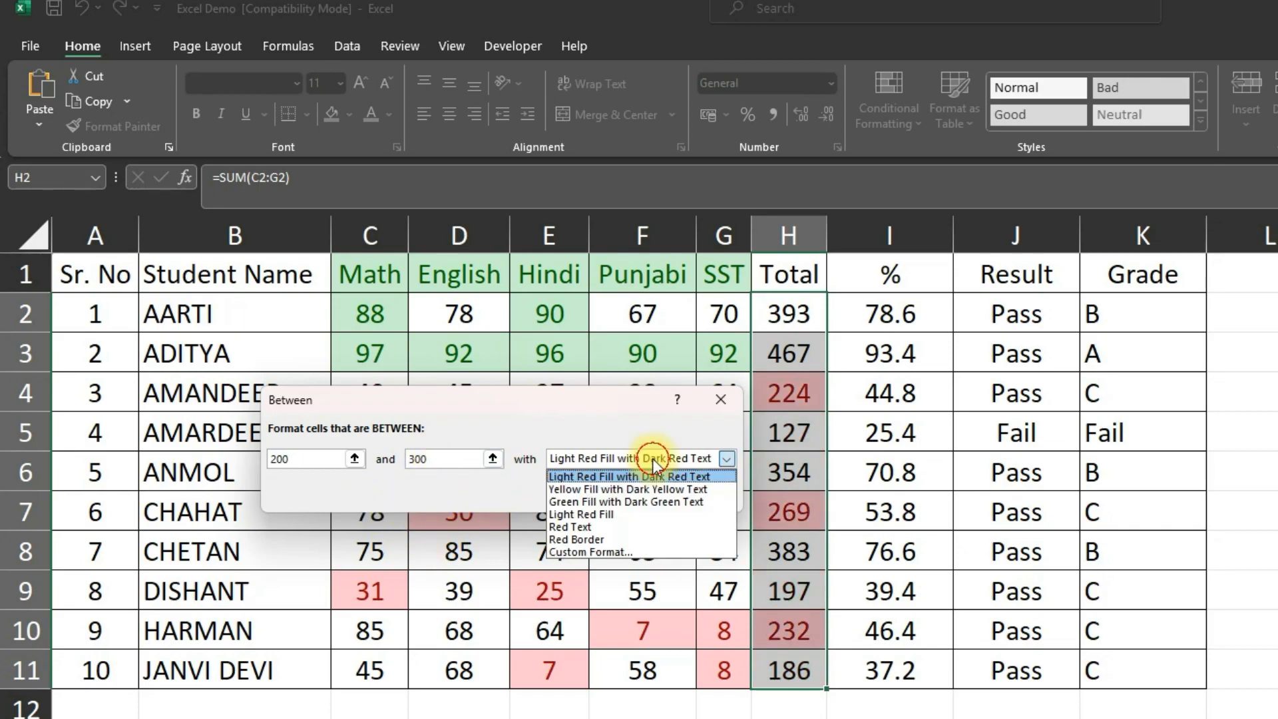
{"action": "left_click", "coordinate": [618, 493]}
{"action": "left_click", "coordinate": [626, 494]}
{"action": "left_click", "coordinate": [799, 474]}
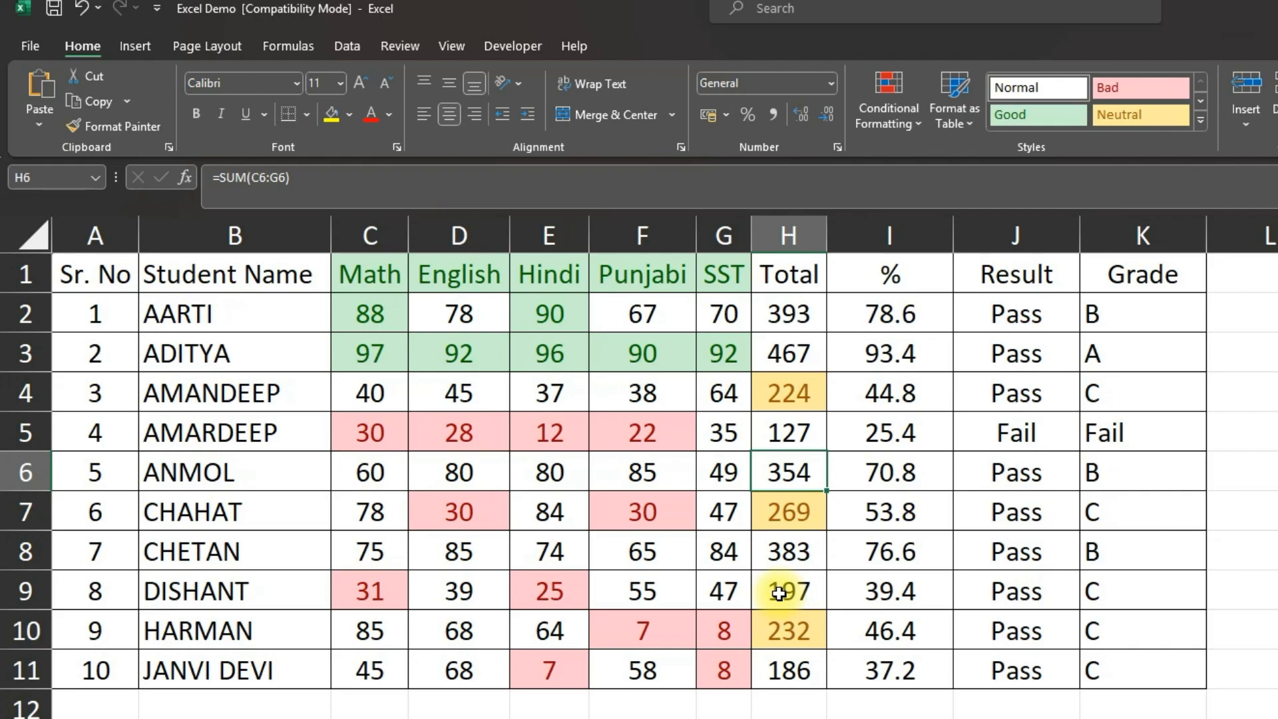
{"action": "left_click", "coordinate": [883, 120]}
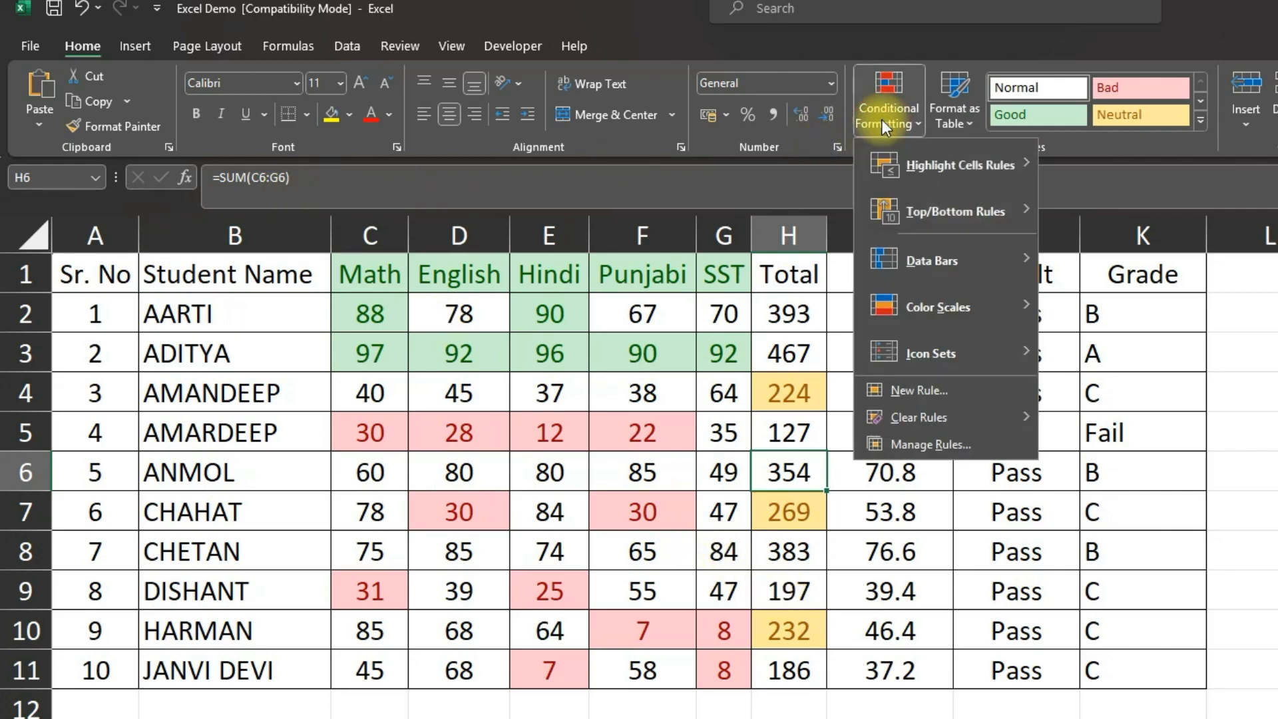
{"action": "mouse_move", "coordinate": [907, 158]}
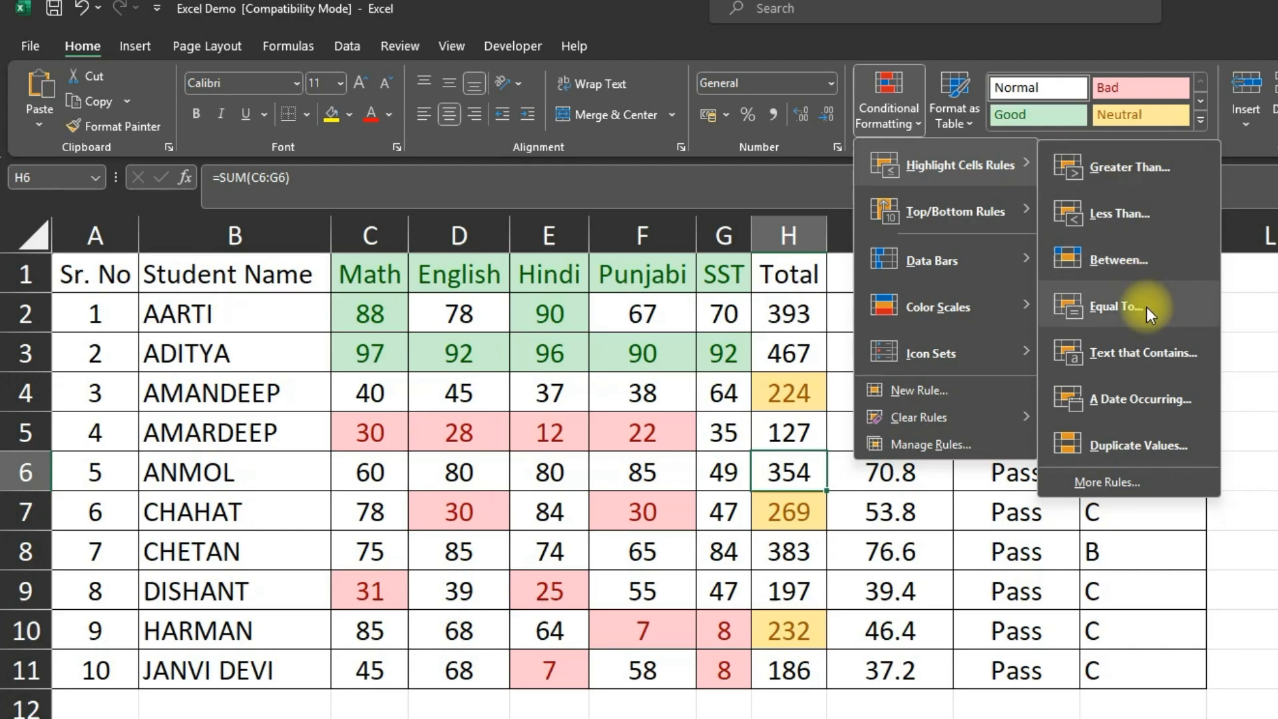
{"action": "left_click", "coordinate": [803, 249]}
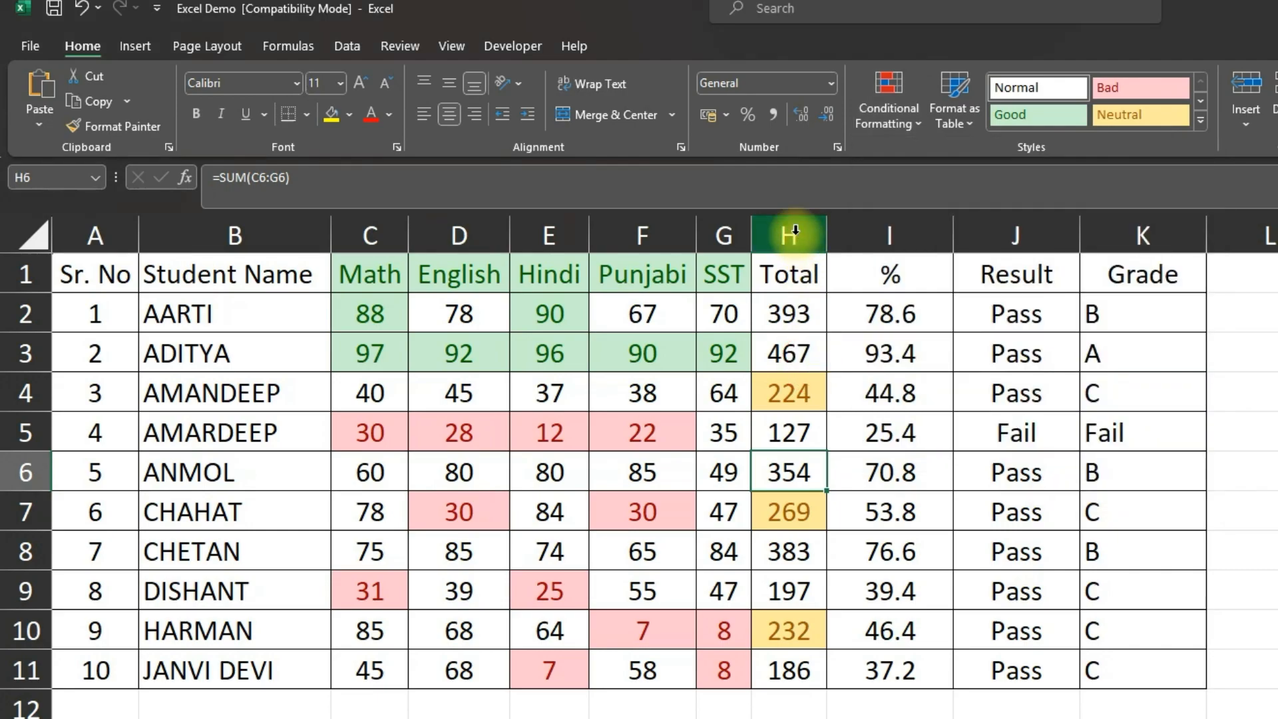
- Highlight cells equal to 393 in the whole Total column H with Light Red Fill with Dark Red Text
{"action": "left_click", "coordinate": [797, 231]}
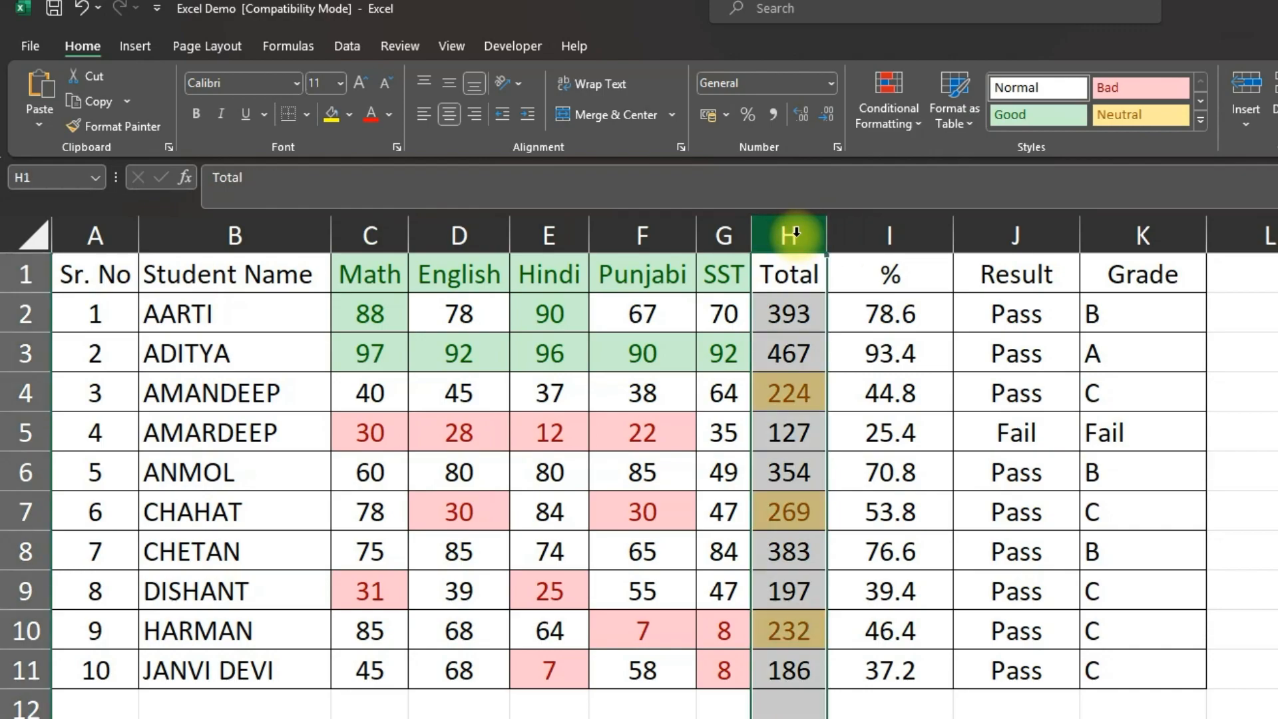
{"action": "left_click", "coordinate": [883, 118]}
{"action": "mouse_move", "coordinate": [895, 154]}
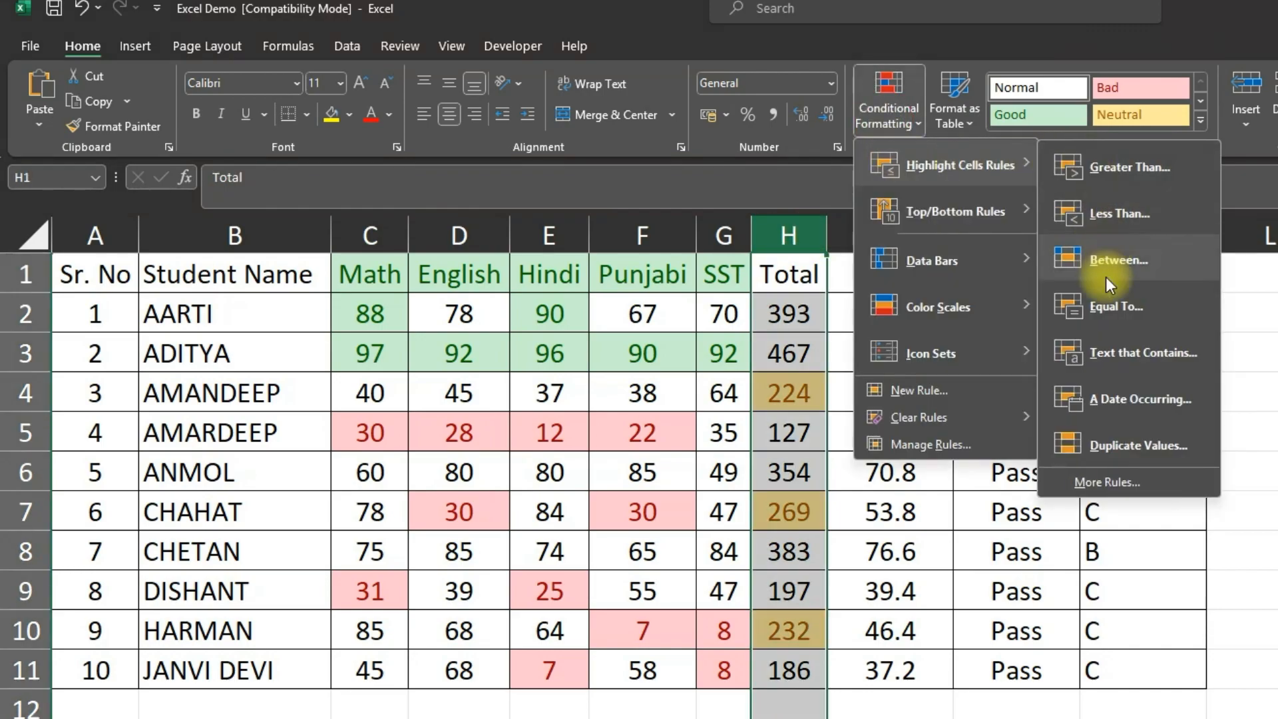
{"action": "left_click", "coordinate": [1102, 306]}
{"action": "type", "text": "393"}
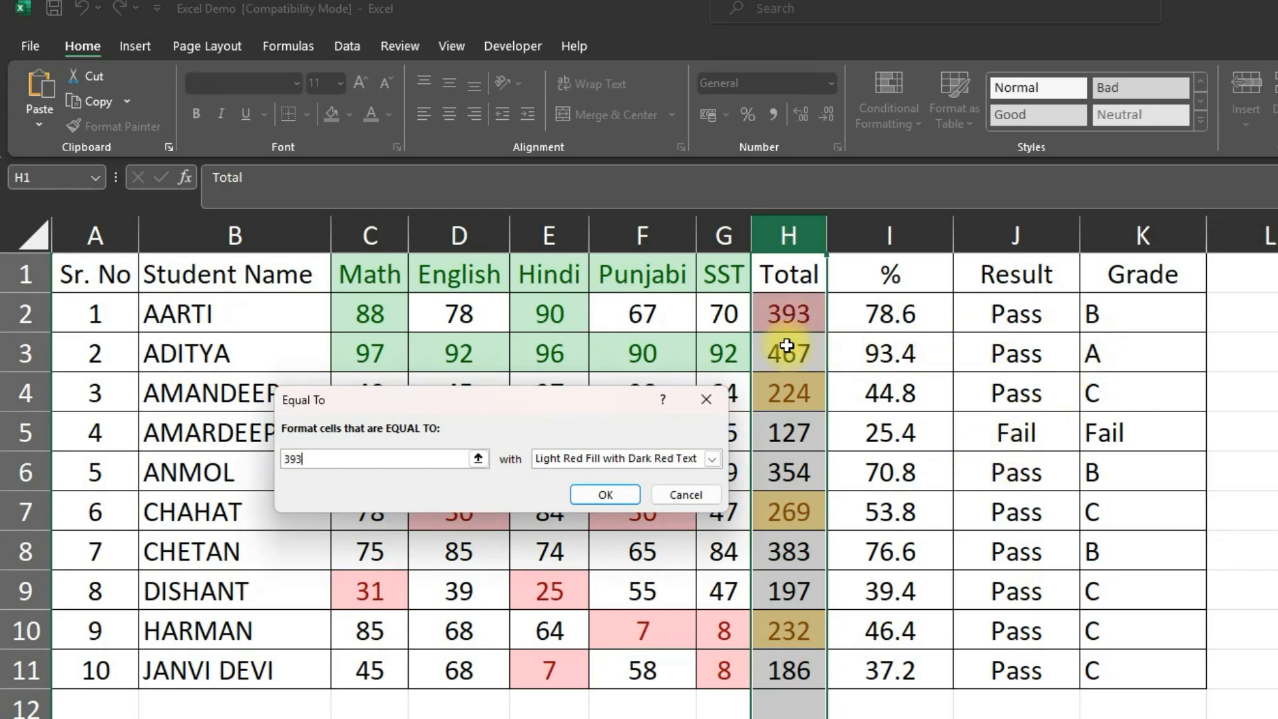
{"action": "left_click", "coordinate": [605, 493]}
{"action": "left_click", "coordinate": [640, 466]}
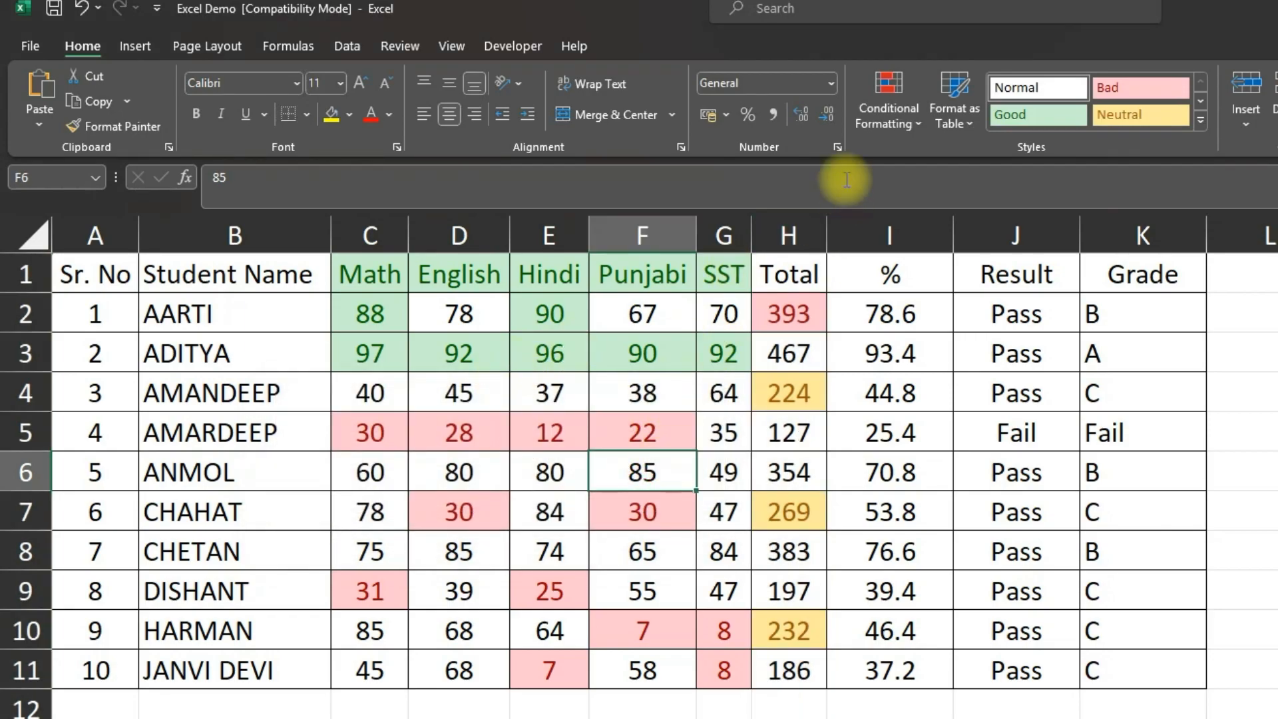
{"action": "left_click", "coordinate": [871, 114]}
{"action": "mouse_move", "coordinate": [892, 163]}
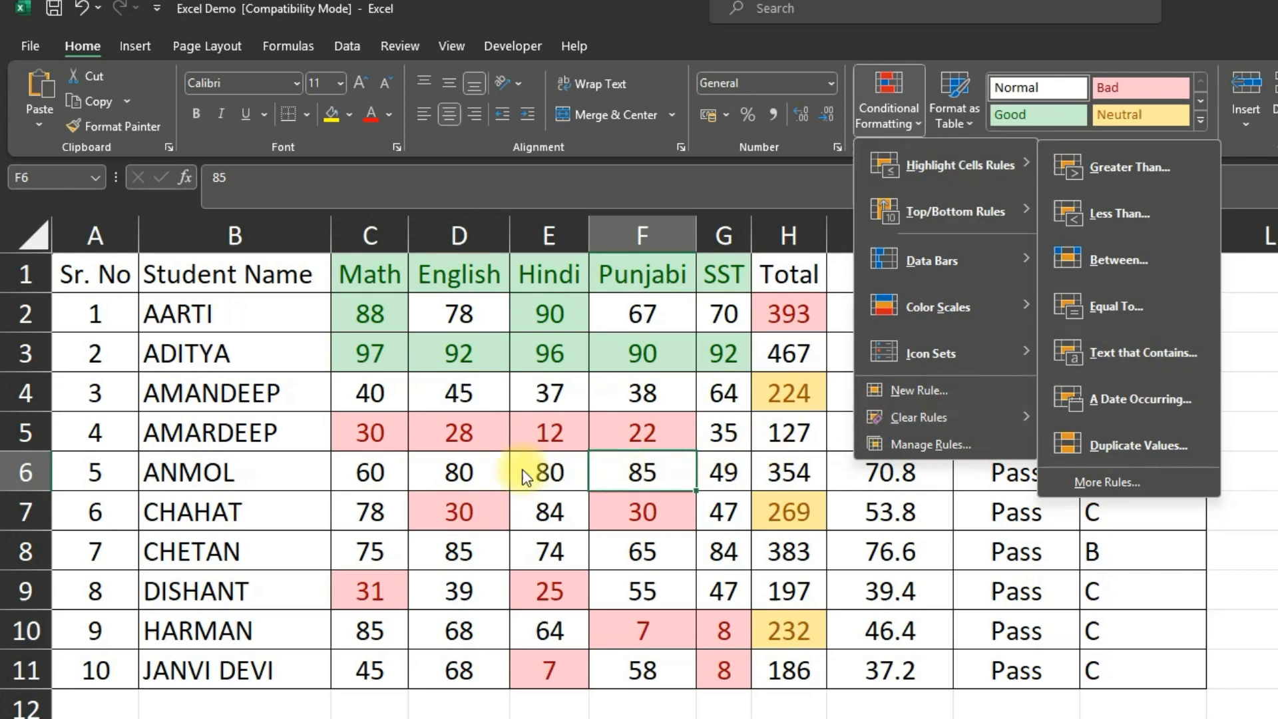
{"action": "left_click", "coordinate": [545, 475]}
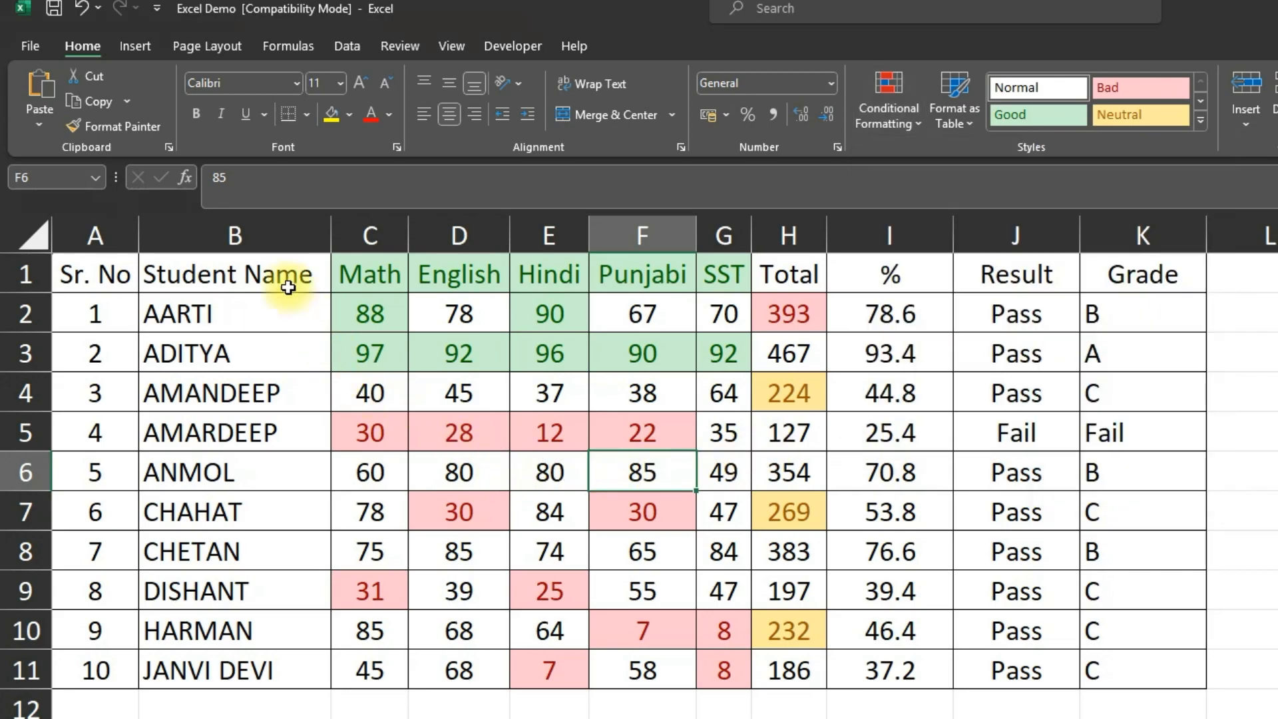
- Highlight cells in B1:B11 containing the student name from B7 with Light Red Fill with Dark Red Text
{"action": "left_click", "coordinate": [205, 237]}
{"action": "left_click_drag", "start_coordinate": [214, 272], "coordinate": [214, 670]}
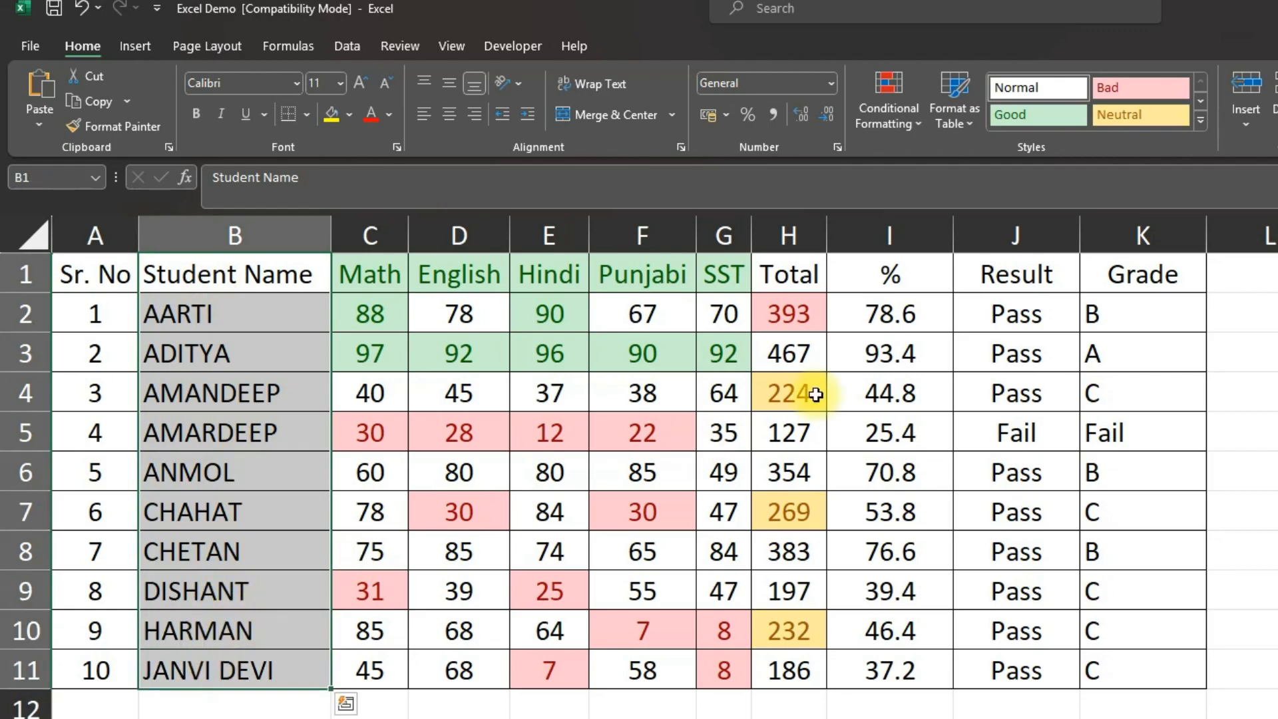
{"action": "left_click", "coordinate": [886, 111]}
{"action": "mouse_move", "coordinate": [1028, 171]}
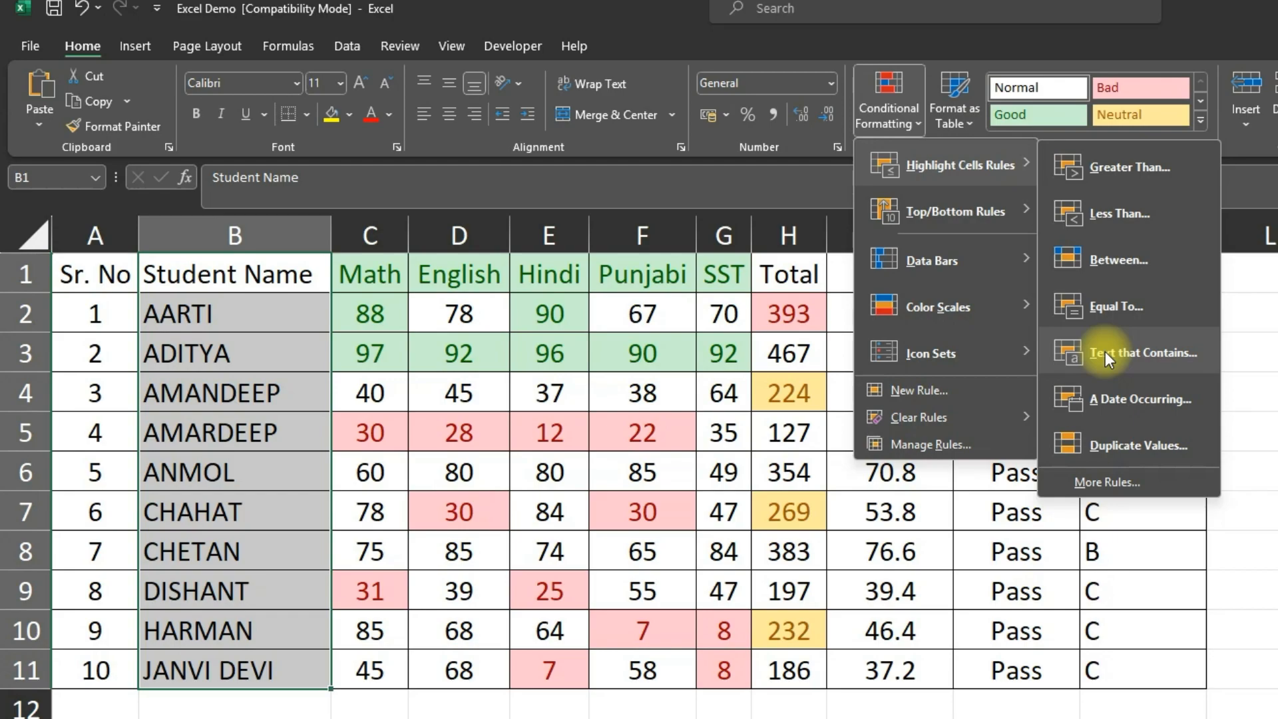
{"action": "left_click", "coordinate": [1130, 349]}
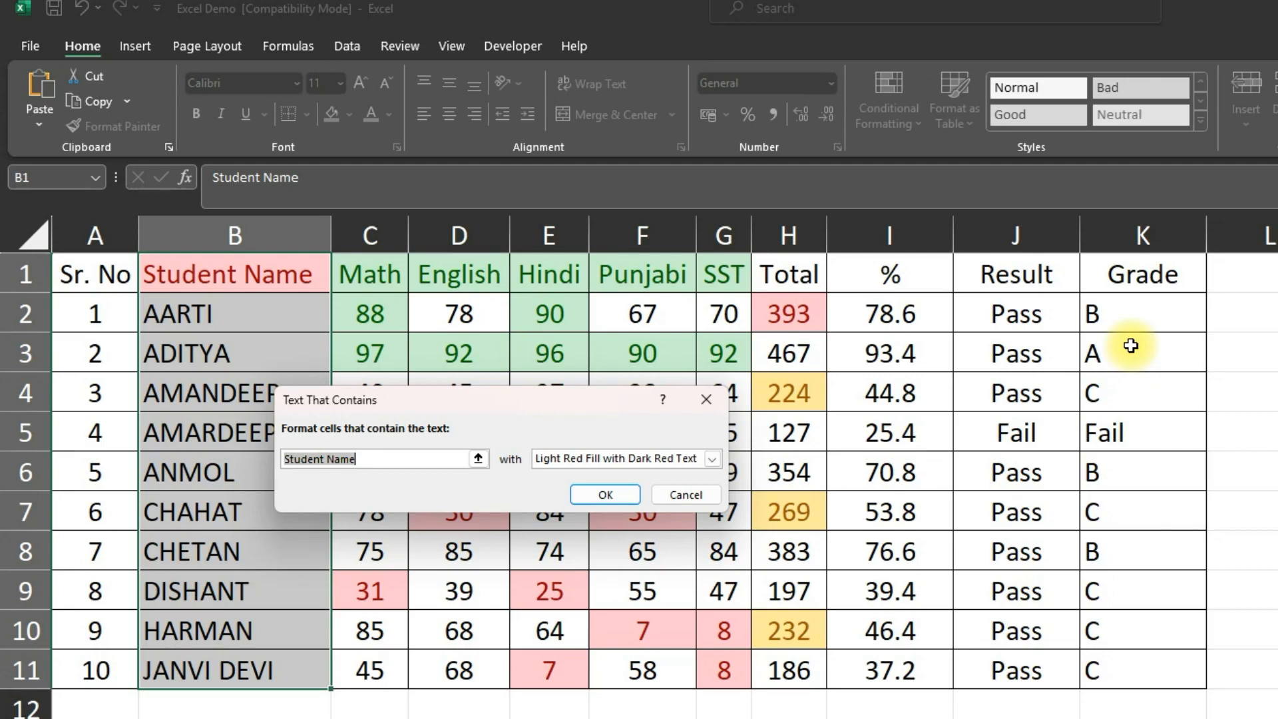
{"action": "type", "text": "CHAHAT"}
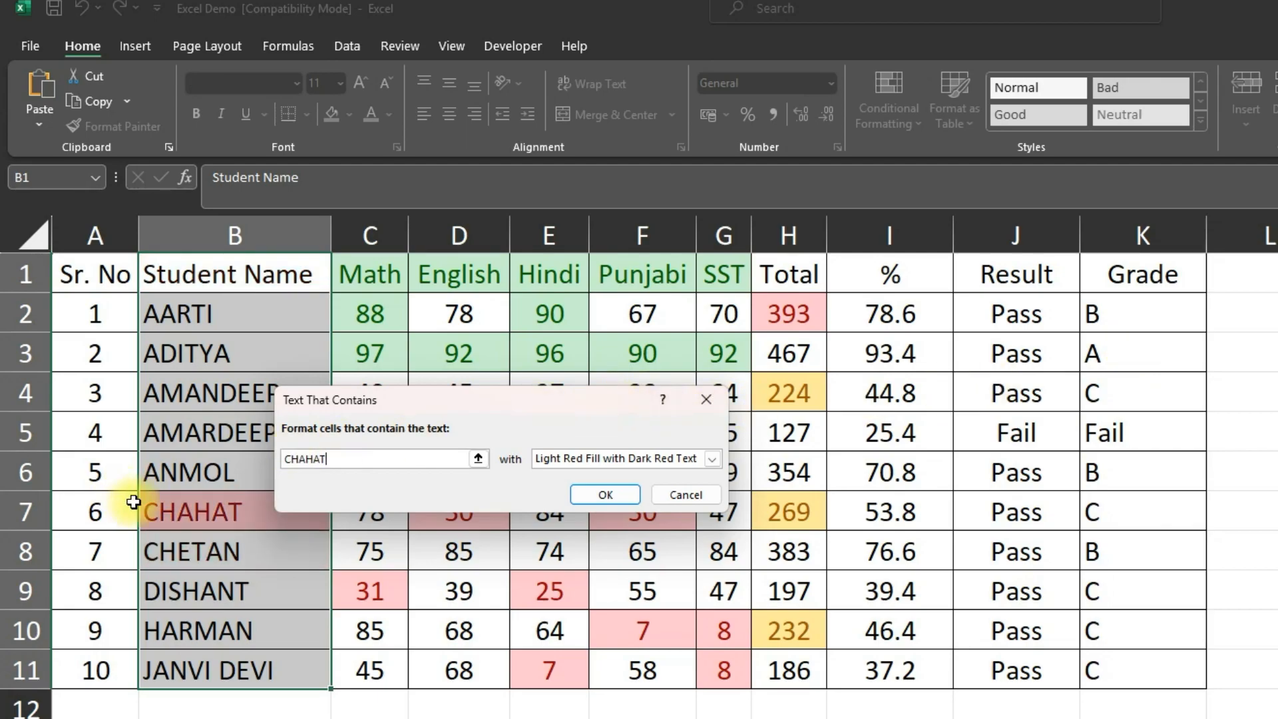
{"action": "left_click", "coordinate": [624, 493]}
{"action": "left_click", "coordinate": [320, 537]}
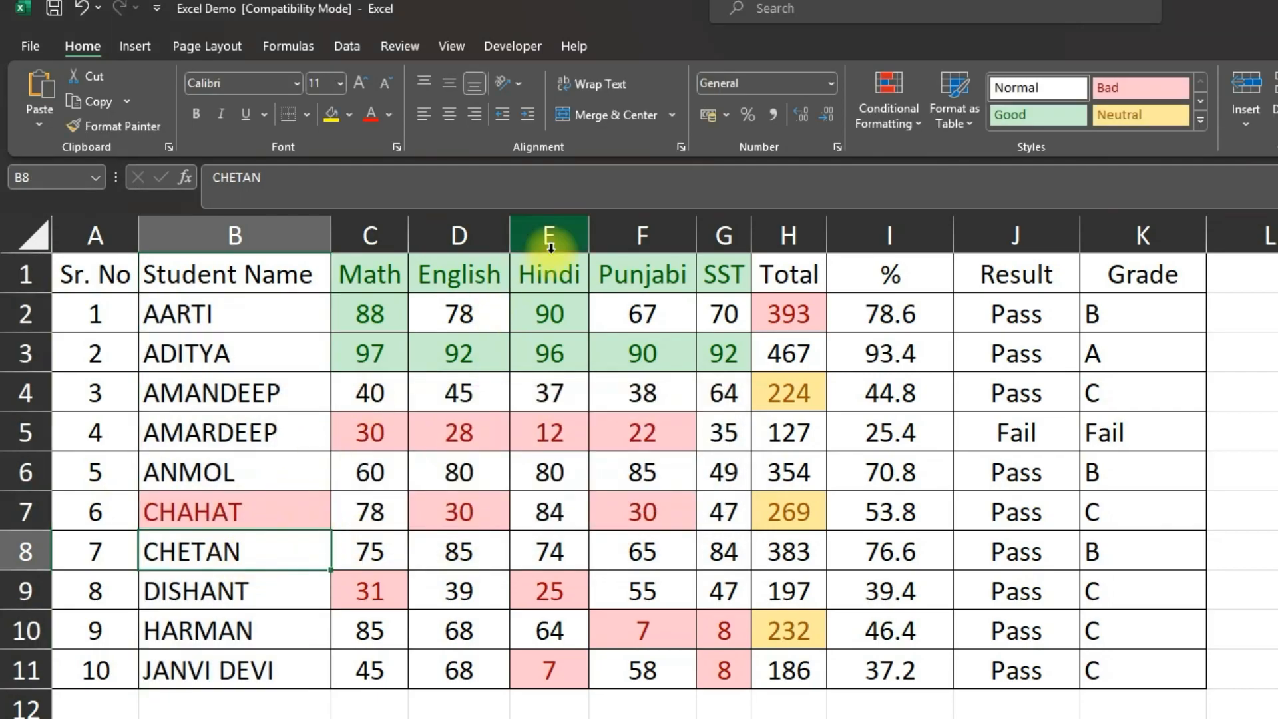
- Turn on filtering for the table headers and filter the Student Name column by the light red cell color
{"action": "left_click", "coordinate": [222, 276]}
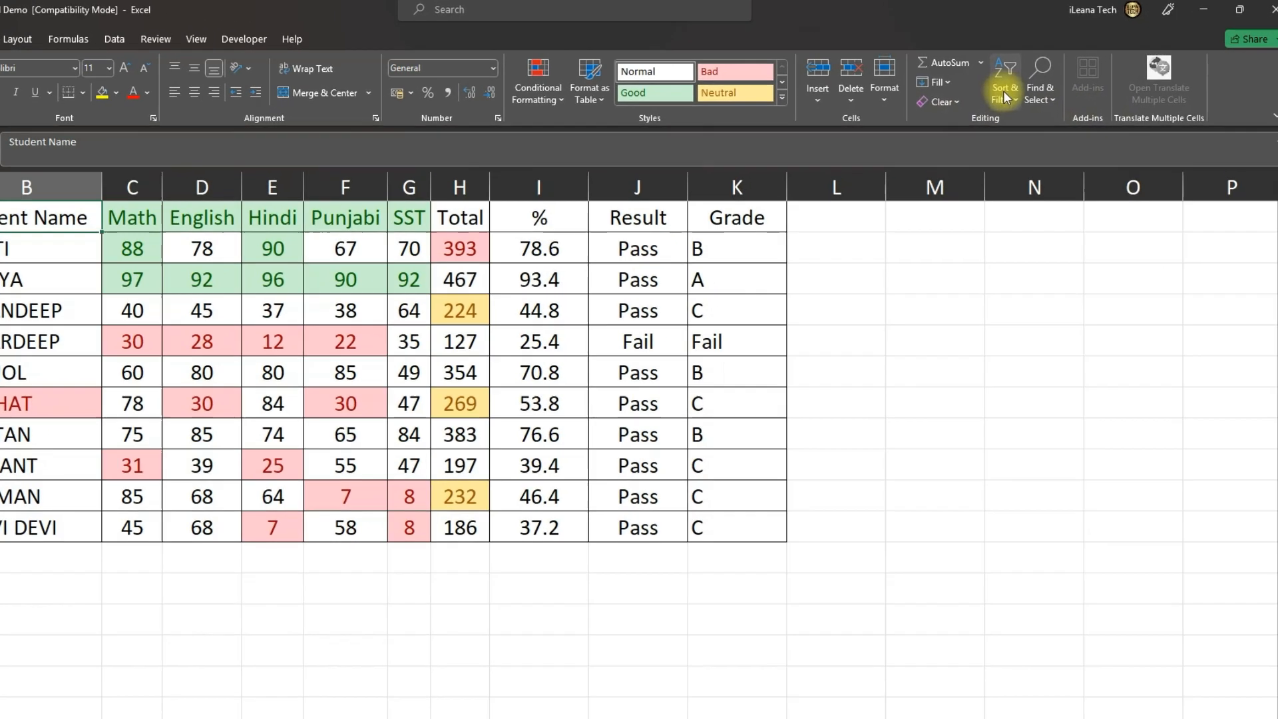
{"action": "left_click", "coordinate": [1022, 88]}
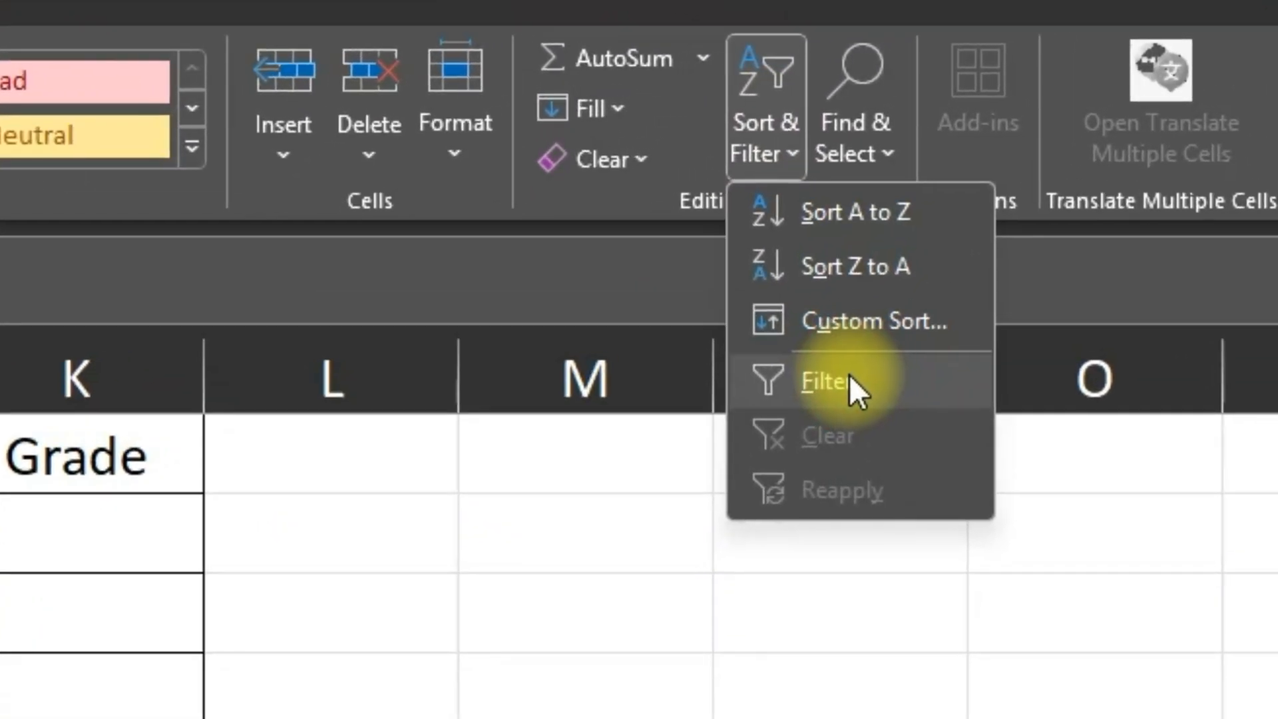
{"action": "left_click", "coordinate": [850, 377]}
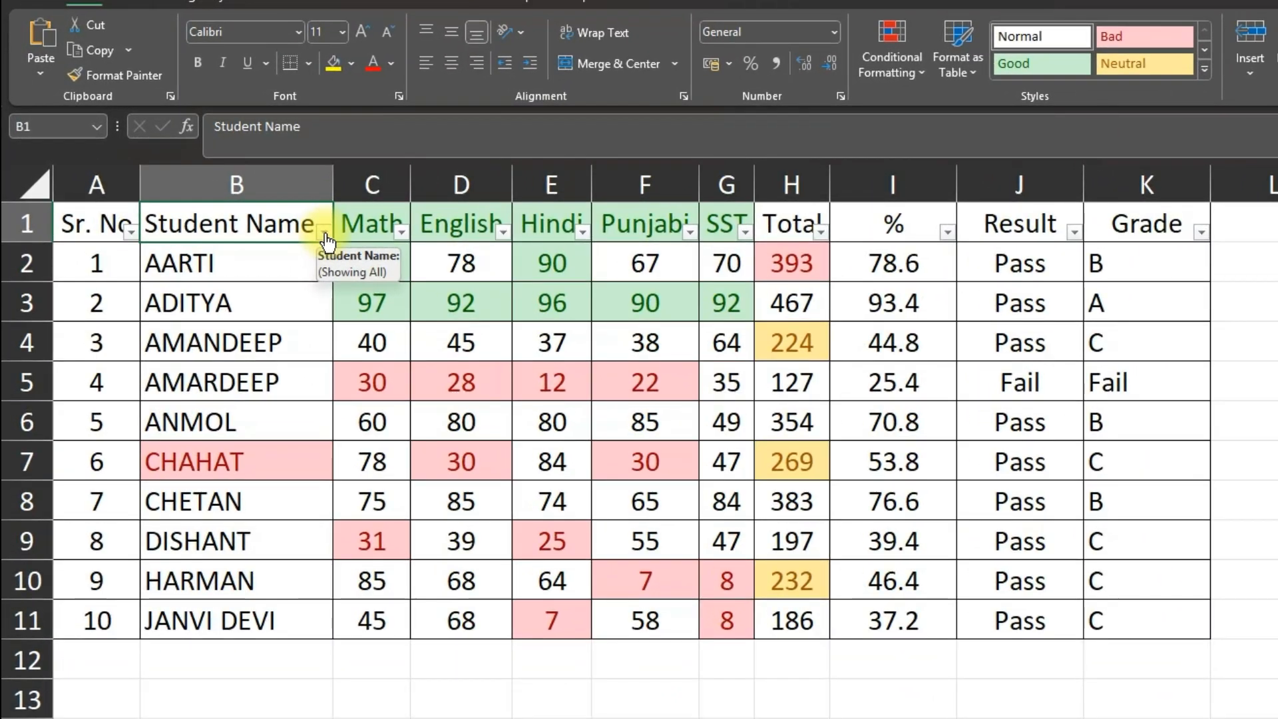
{"action": "left_click", "coordinate": [324, 233]}
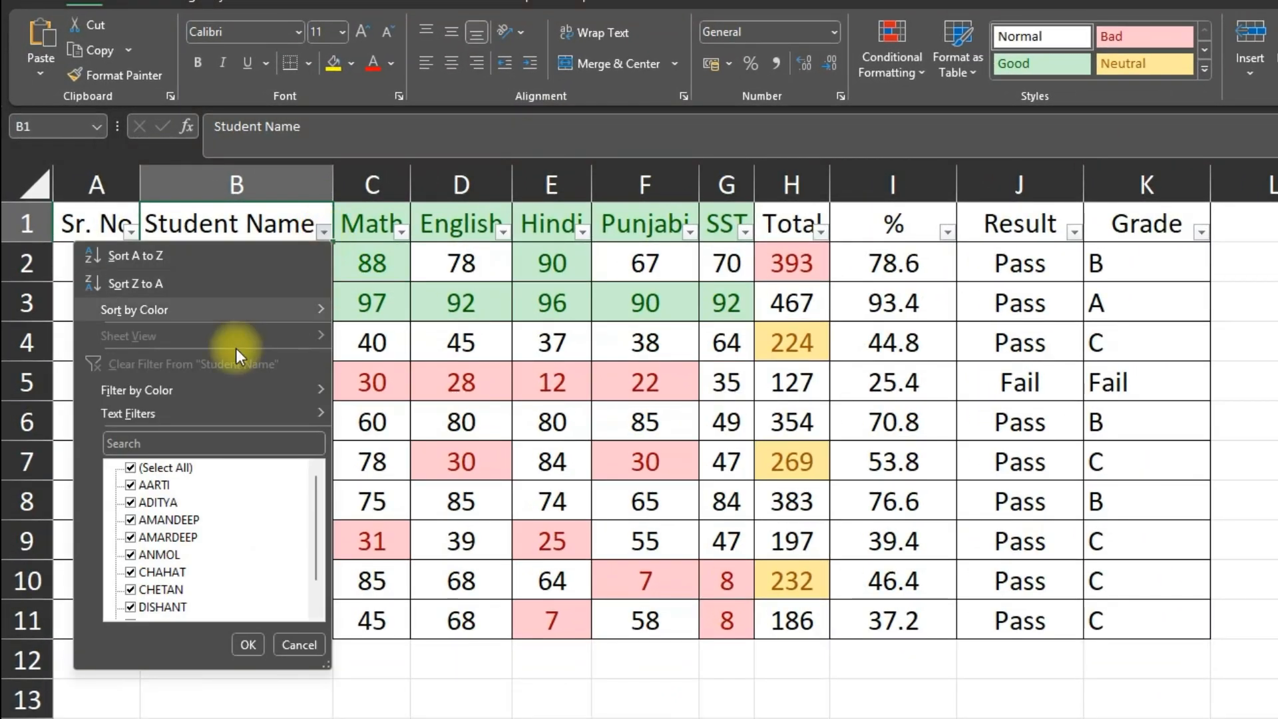
{"action": "mouse_move", "coordinate": [217, 391]}
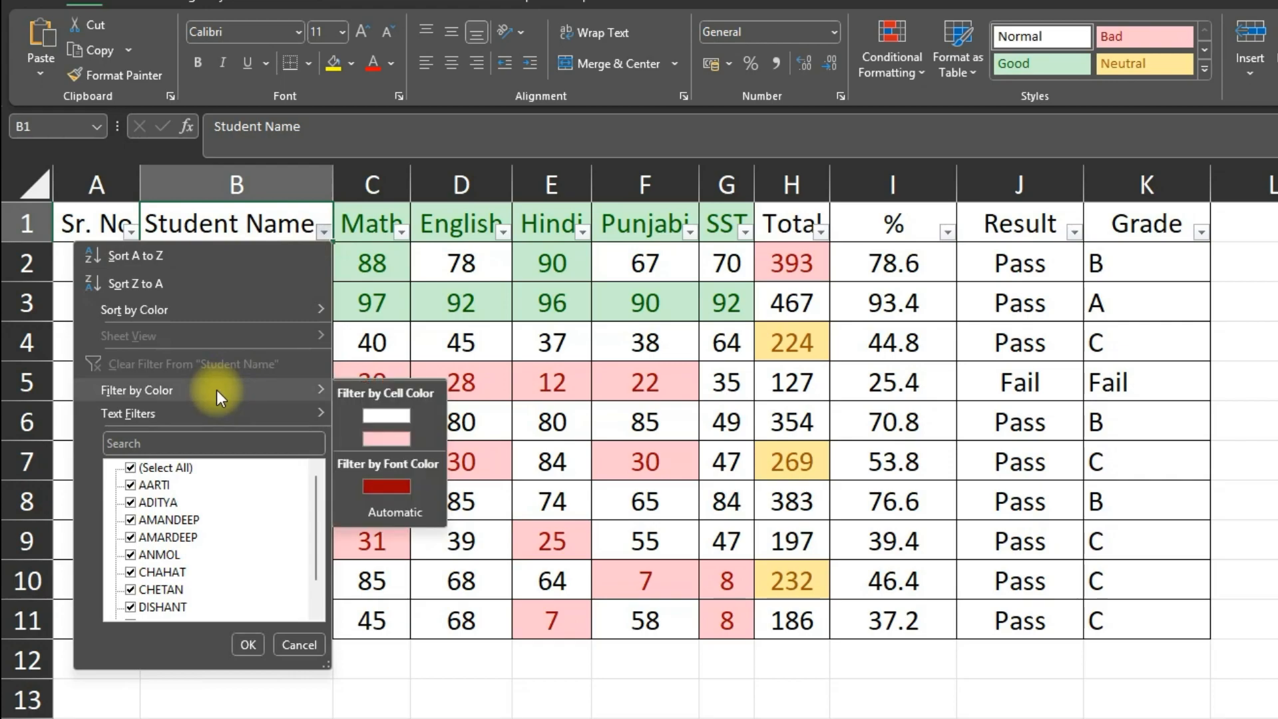
{"action": "left_click", "coordinate": [385, 438]}
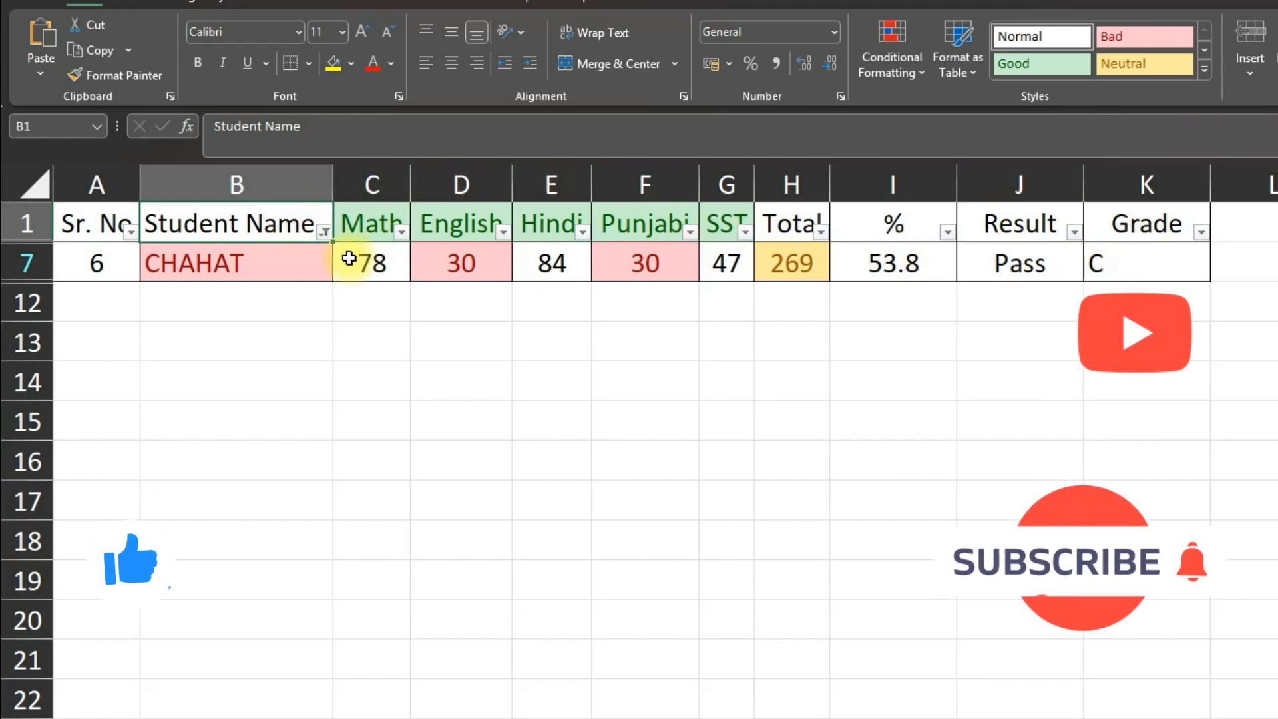
- Remove the color filter from the Student Name column to show all rows again
{"action": "left_click", "coordinate": [323, 231]}
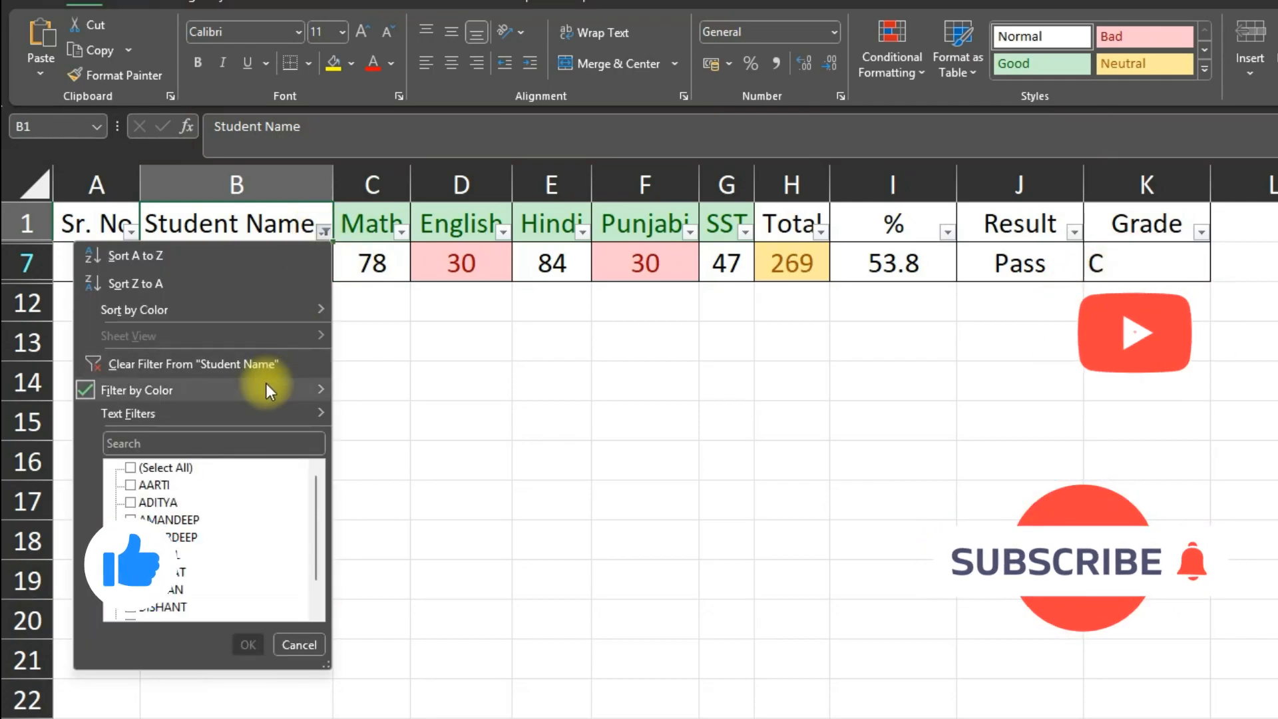
{"action": "mouse_move", "coordinate": [286, 393]}
{"action": "left_click", "coordinate": [343, 438]}
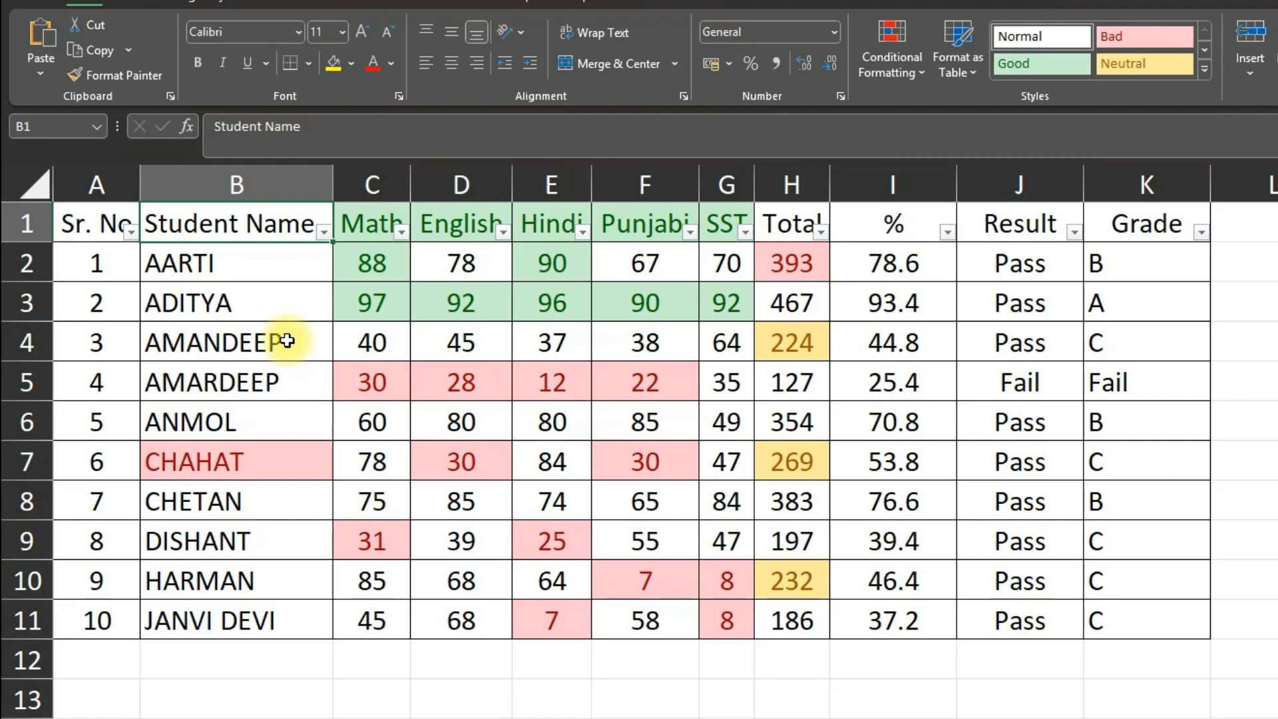
- Remove the header filters and the text highlight from the Student Name column
{"action": "left_click", "coordinate": [902, 75]}
{"action": "mouse_move", "coordinate": [917, 111]}
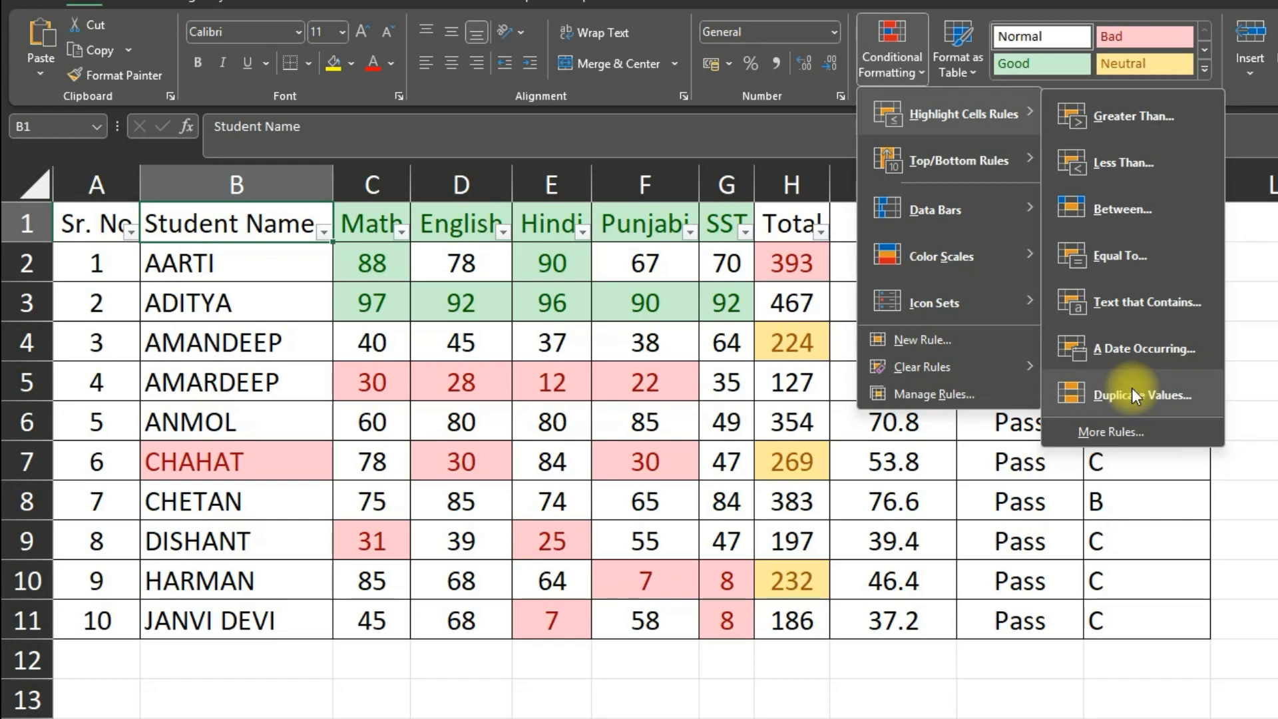
{"action": "left_click", "coordinate": [579, 440]}
{"action": "left_click", "coordinate": [247, 453]}
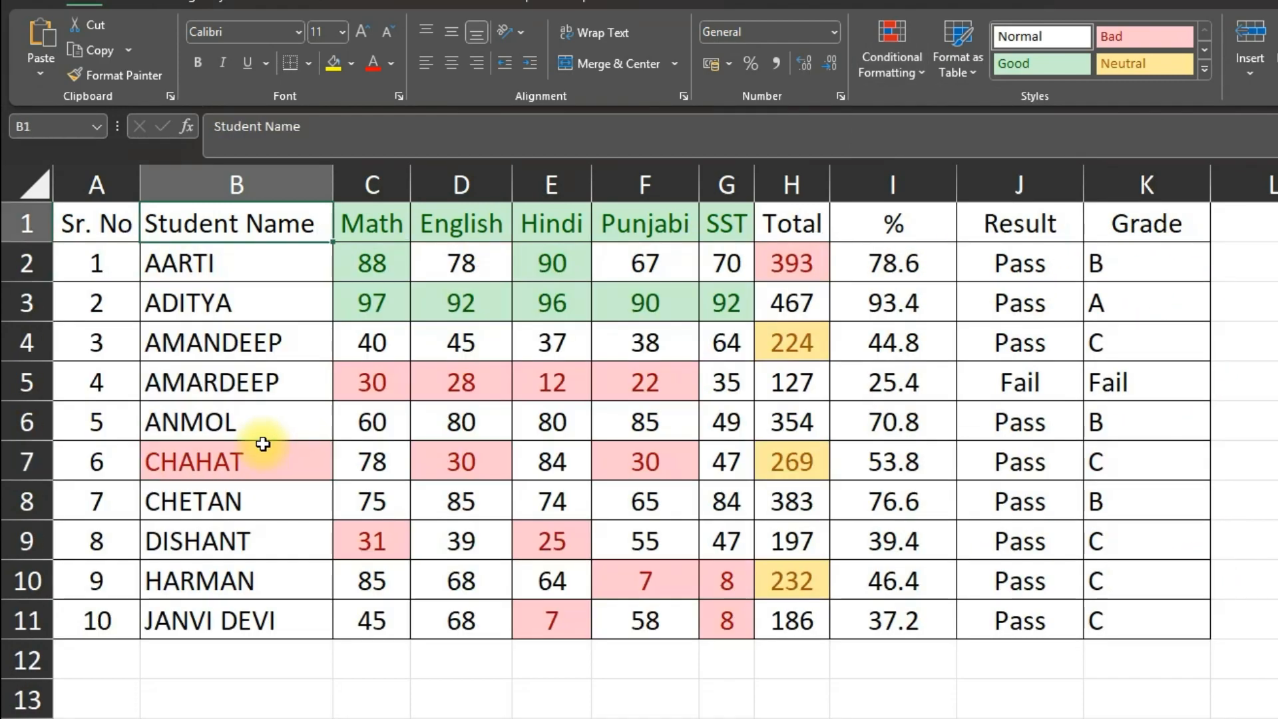
{"action": "key", "text": "ctrl+shift+Down"}
{"action": "left_click", "coordinate": [264, 433]}
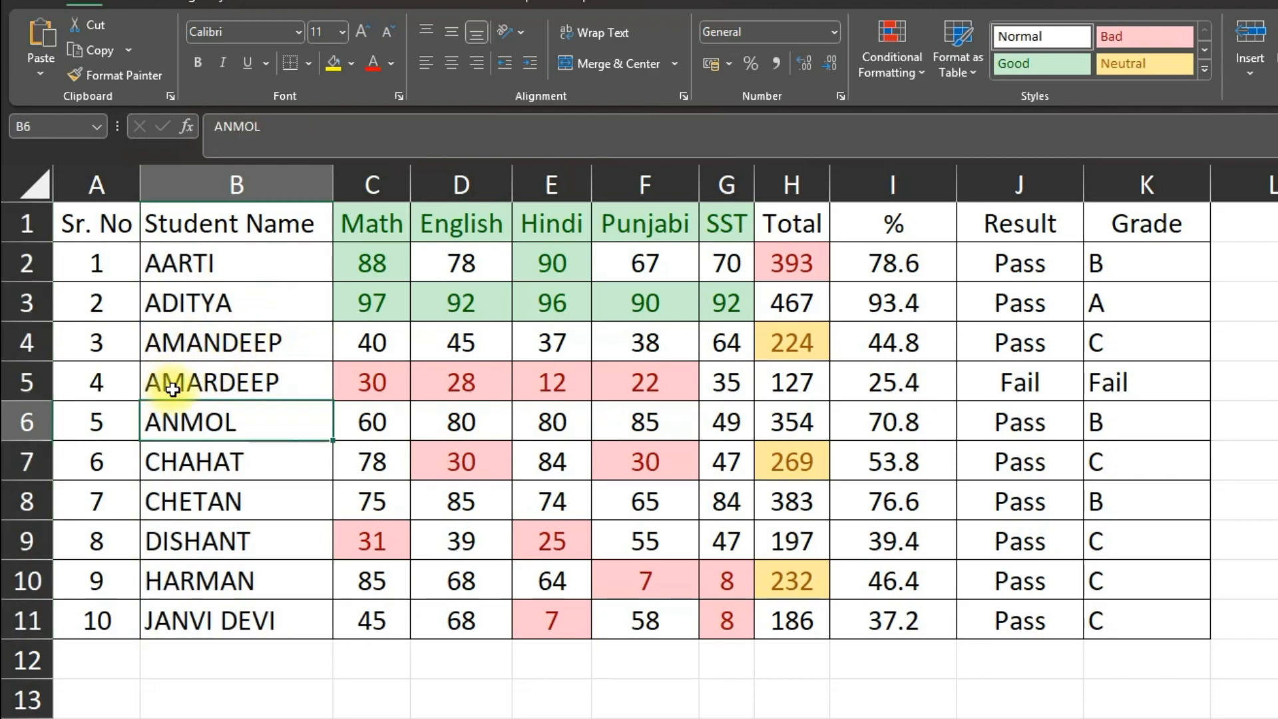
- Replace the letter R with N in the student name in cell B5
{"action": "double_click", "coordinate": [220, 381]}
{"action": "key", "text": "BackSpace"}
{"action": "type", "text": "n"}
{"action": "key", "text": "BackSpace"}
{"action": "type", "text": "N"}
{"action": "left_click", "coordinate": [189, 509]}
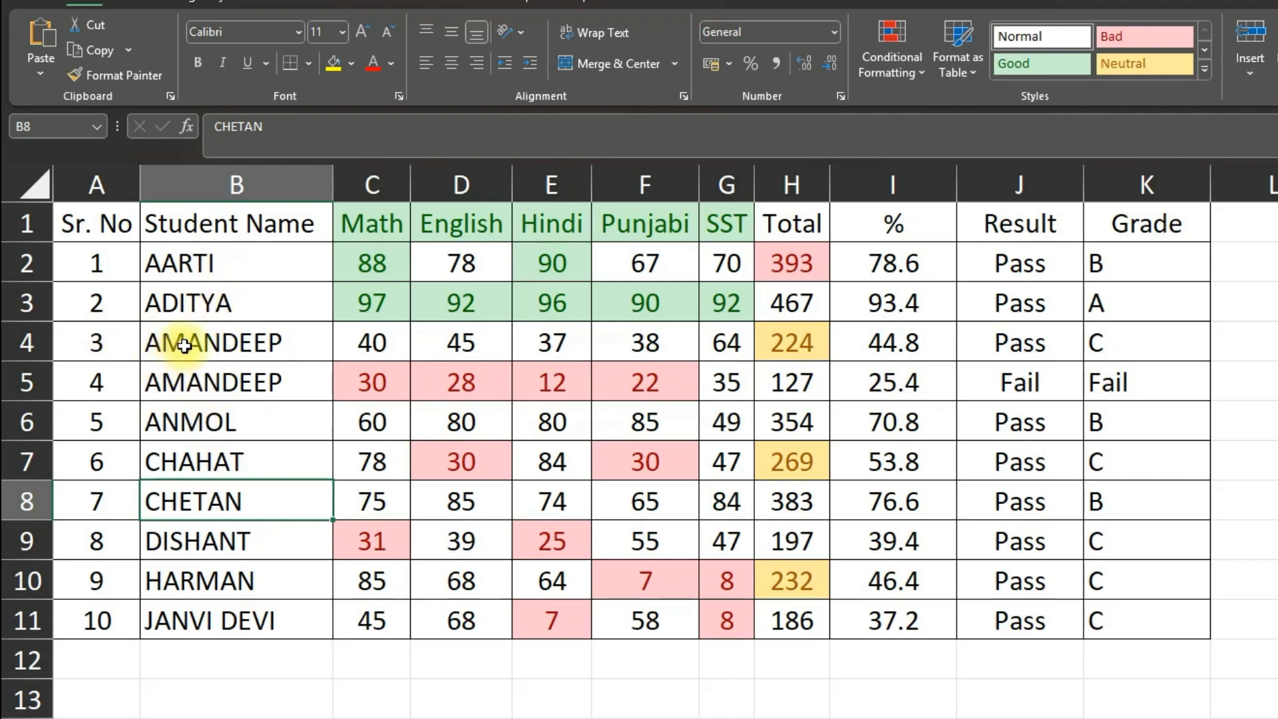
- Replace the letter N with R in the student name in cell B4
{"action": "double_click", "coordinate": [219, 346]}
{"action": "key", "text": "BackSpace"}
{"action": "type", "text": "R"}
{"action": "left_click", "coordinate": [226, 413]}
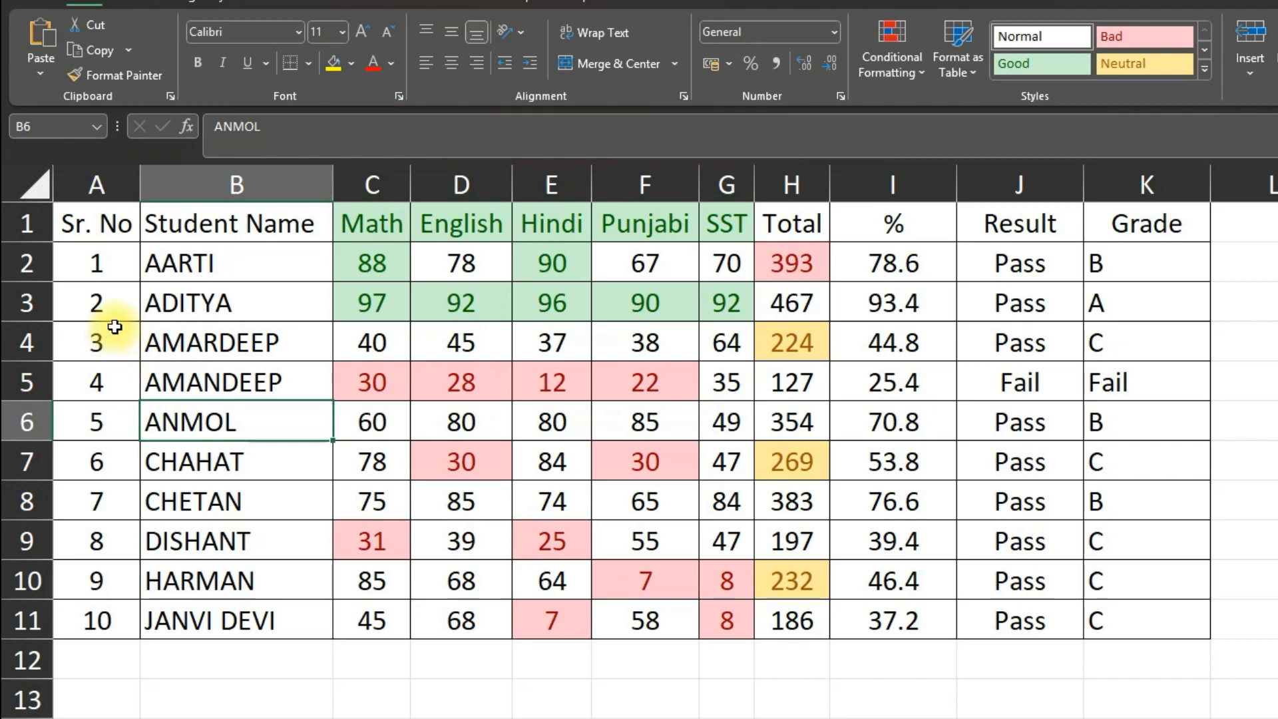
{"action": "key", "text": "ctrl+p"}
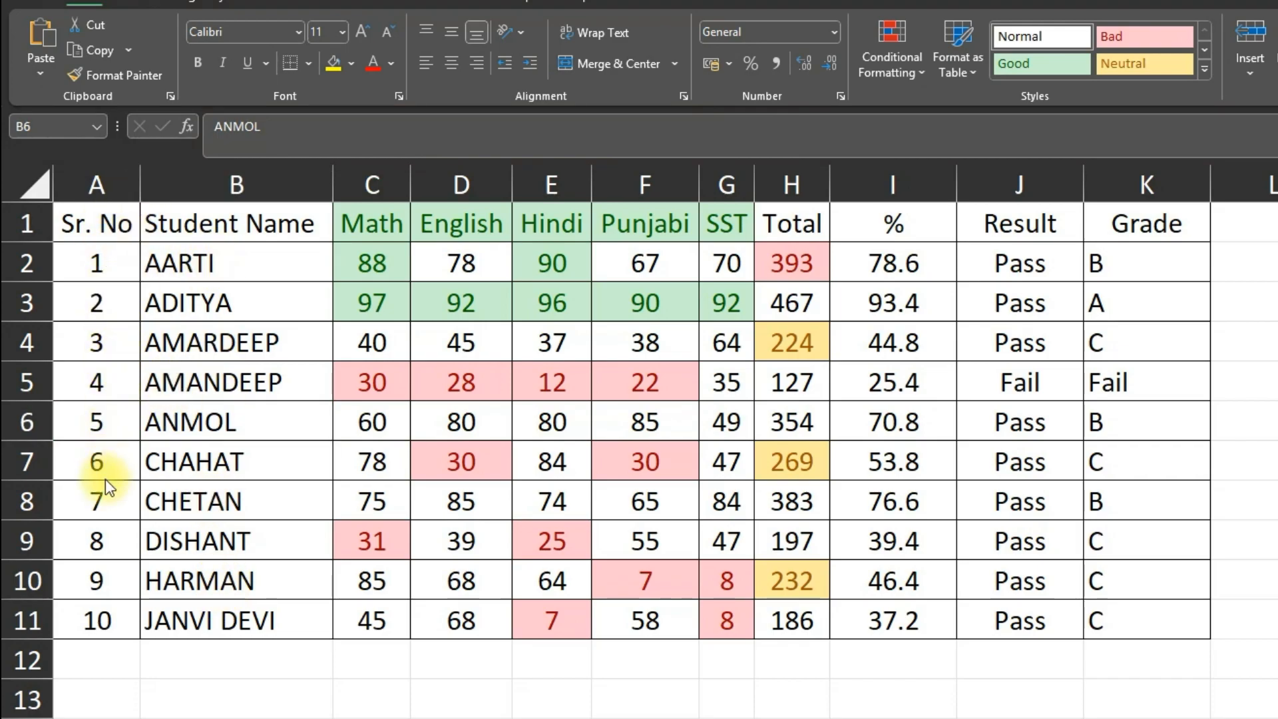
- Set the serial number in cell A6 to 4 so that it repeats the one in A5
{"action": "left_click", "coordinate": [102, 340]}
{"action": "left_click", "coordinate": [122, 429]}
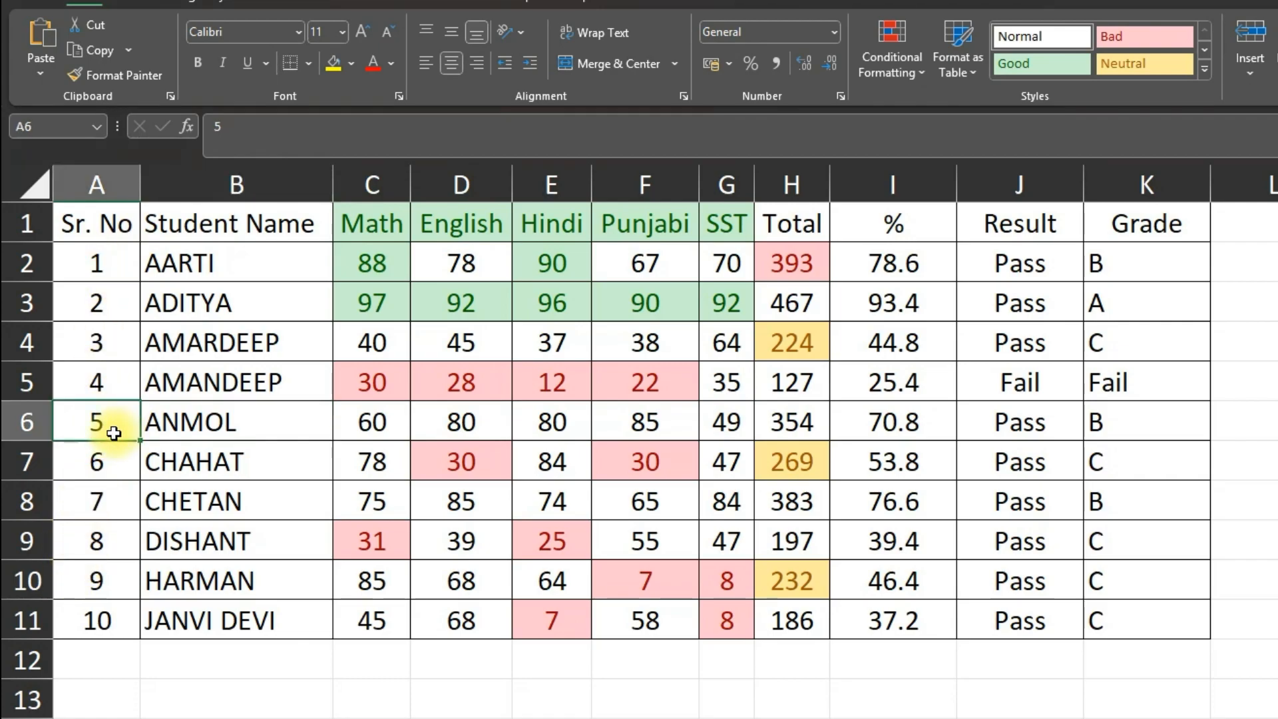
{"action": "type", "text": "4"}
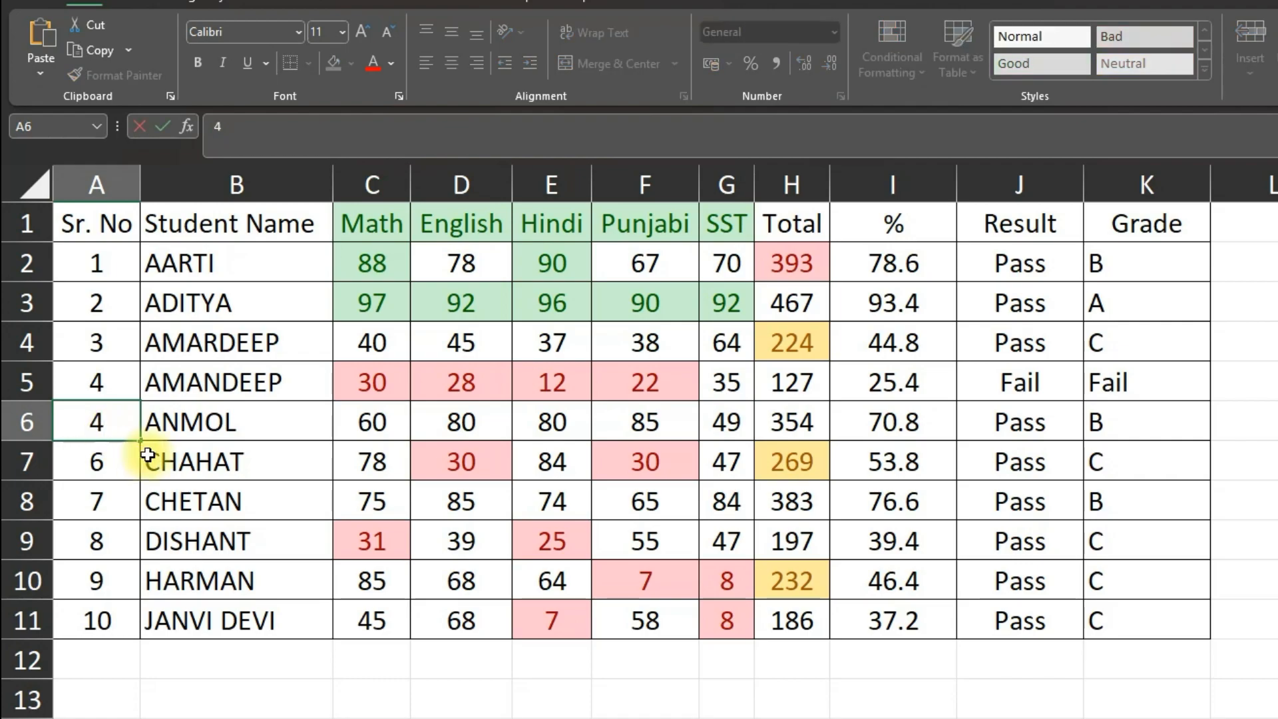
{"action": "left_click", "coordinate": [146, 452]}
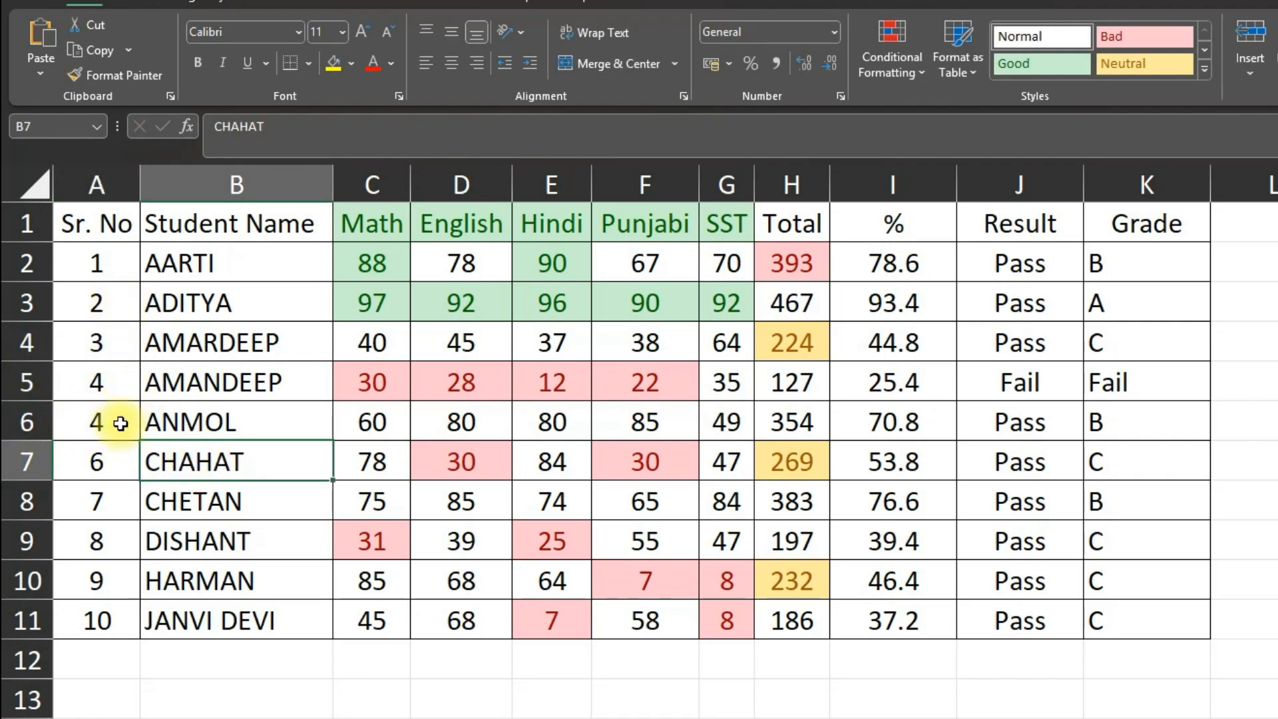
- Highlight duplicate serial numbers in A2:A11 with a light red fill and dark red text
{"action": "left_click", "coordinate": [108, 258]}
{"action": "left_click_drag", "start_coordinate": [113, 295], "coordinate": [109, 616]}
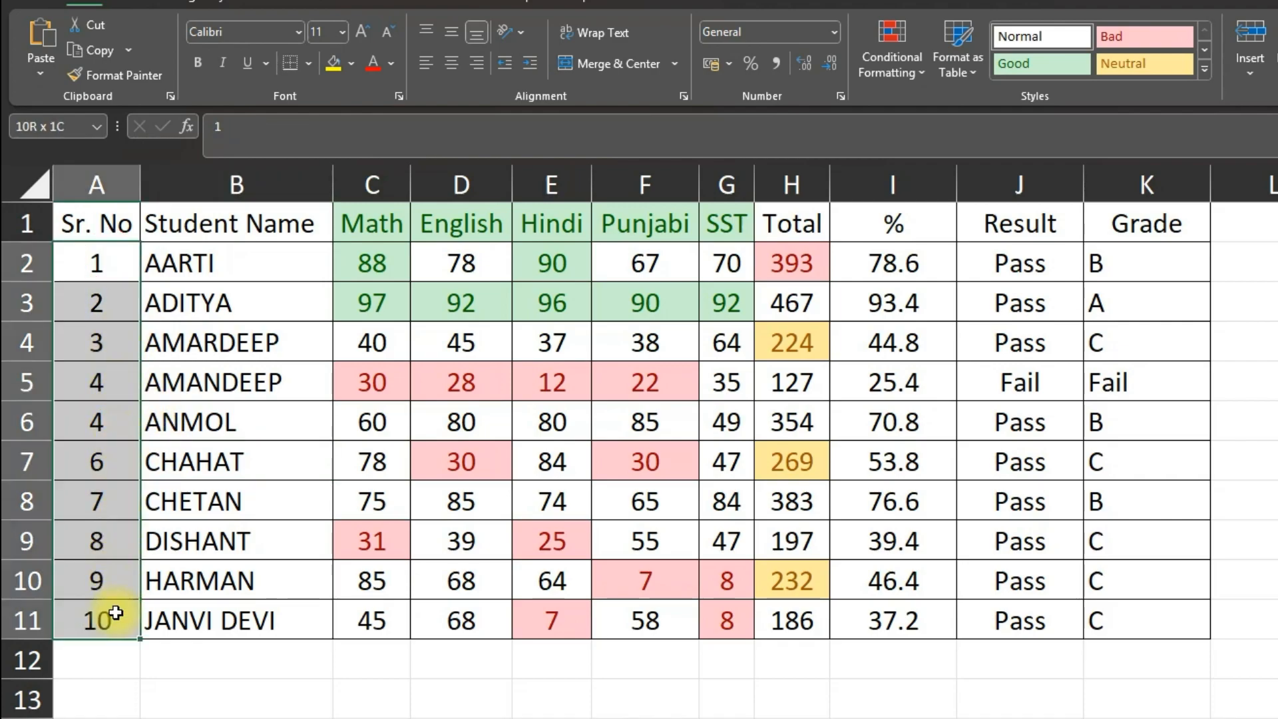
{"action": "left_click", "coordinate": [893, 72]}
{"action": "mouse_move", "coordinate": [910, 106]}
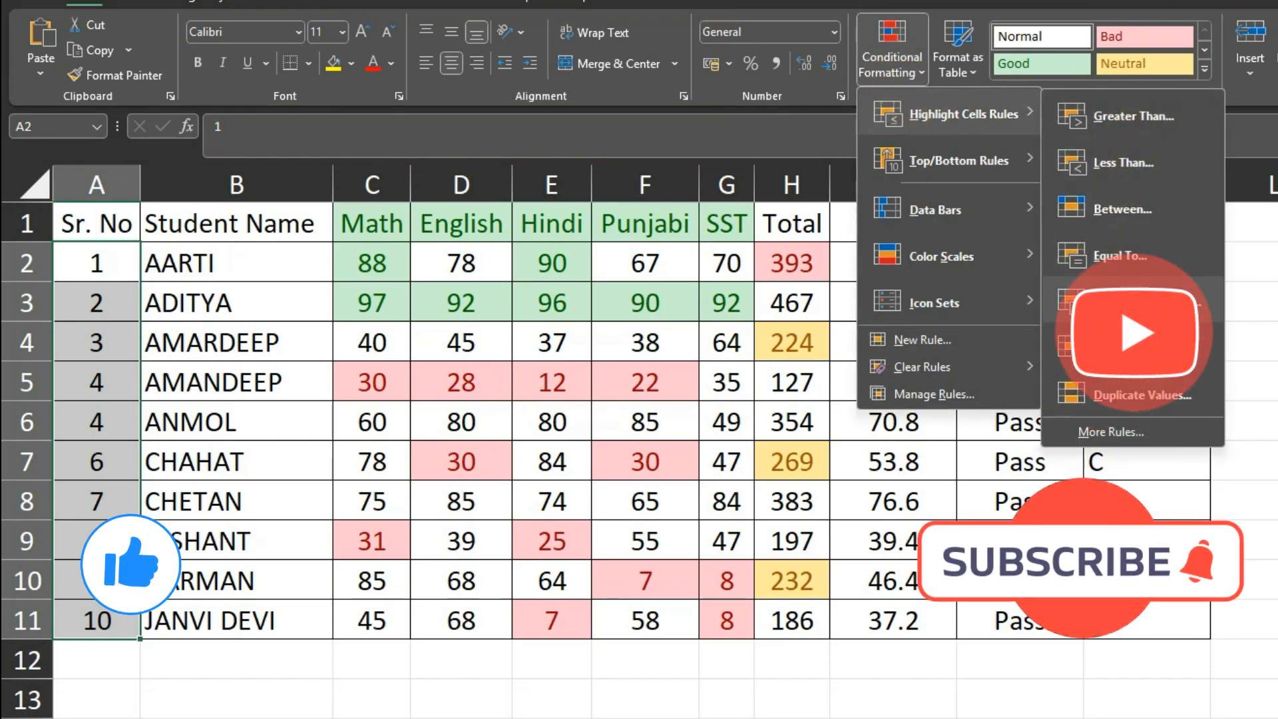
{"action": "left_click", "coordinate": [1125, 393]}
{"action": "left_click", "coordinate": [563, 421]}
{"action": "left_click", "coordinate": [67, 449]}
- Select the repeated serial numbers in A5:A6 and open the Highlight Cells Rules choices
{"action": "left_click_drag", "start_coordinate": [96, 381], "coordinate": [100, 416]}
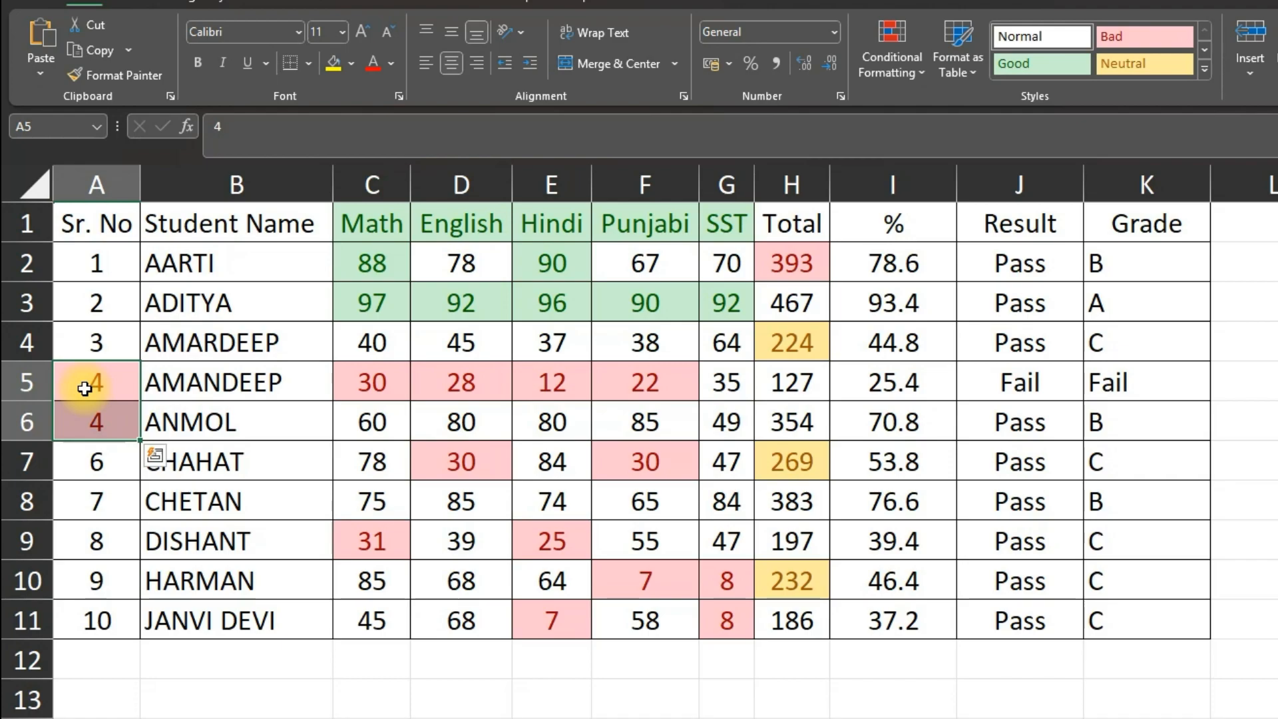
{"action": "left_click", "coordinate": [893, 71]}
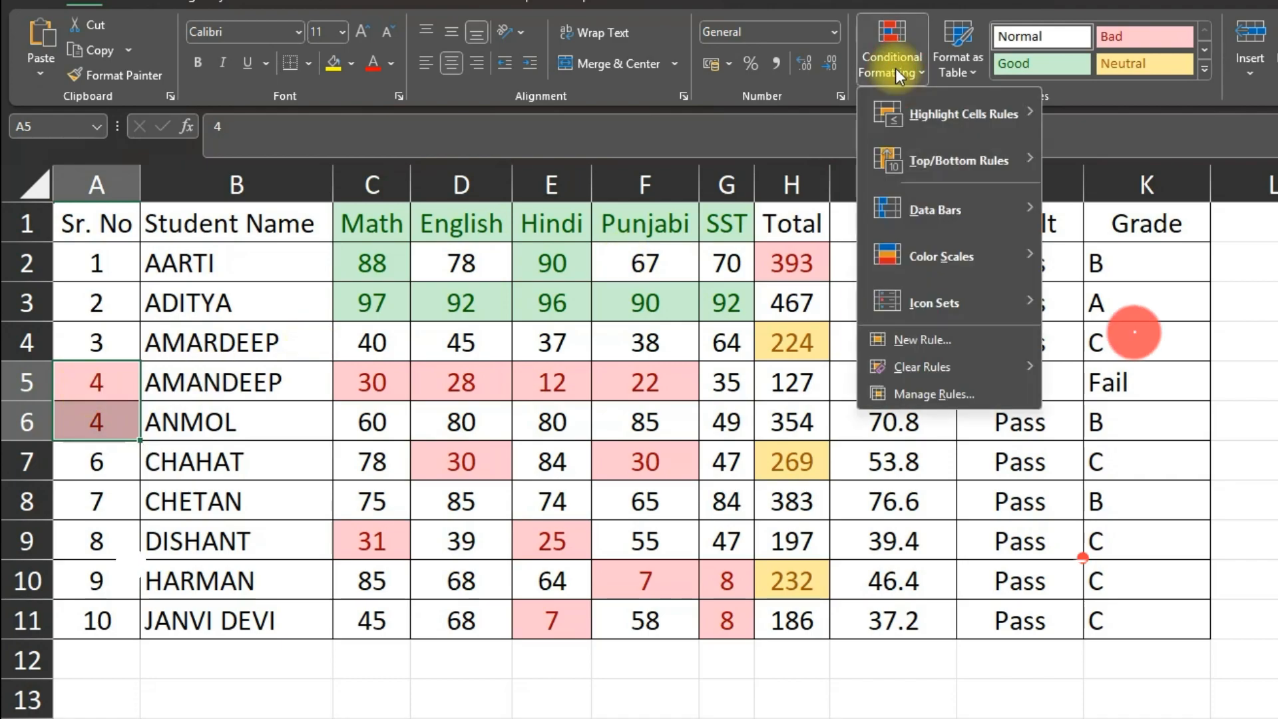
{"action": "mouse_move", "coordinate": [908, 119]}
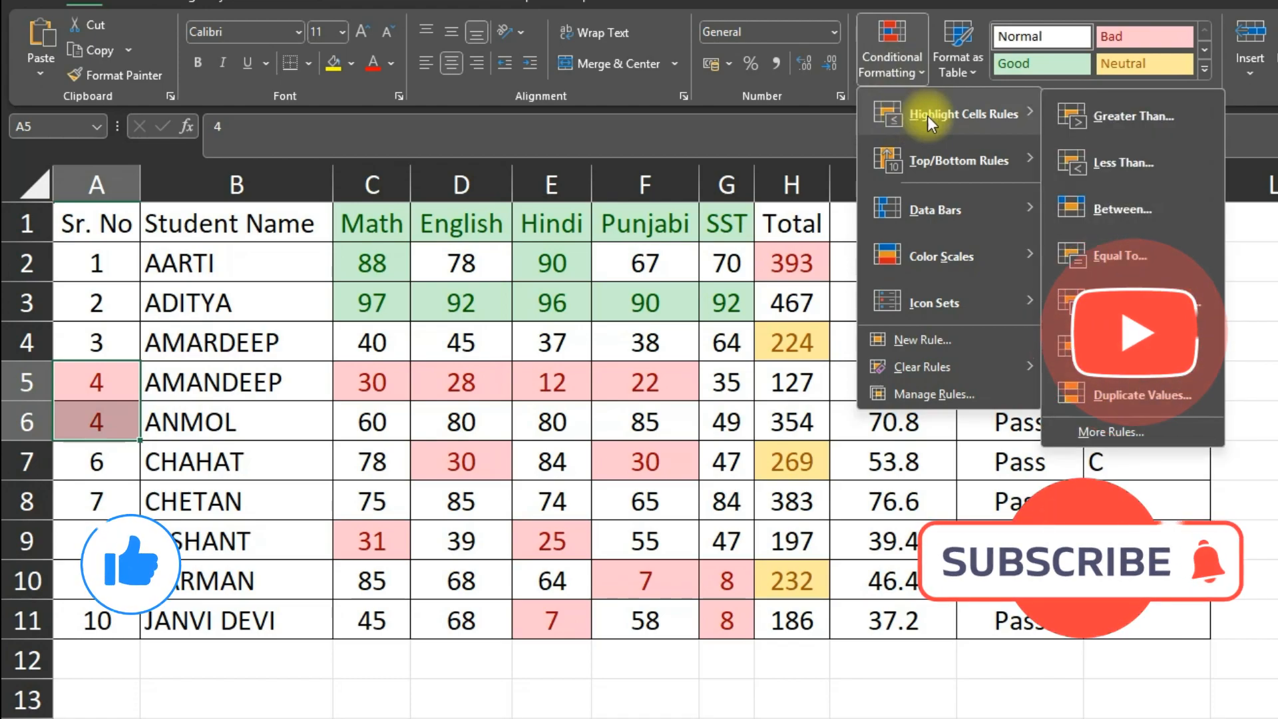